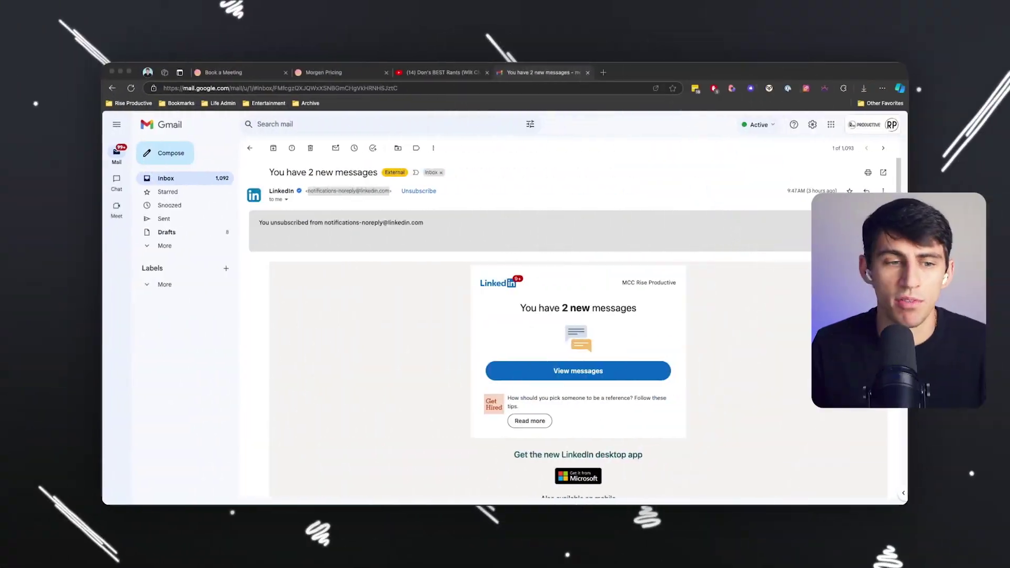
Mark the referral email unread, return to the inbox, and open the 'Turn Ideas into Images' email.
left_click(199, 179)
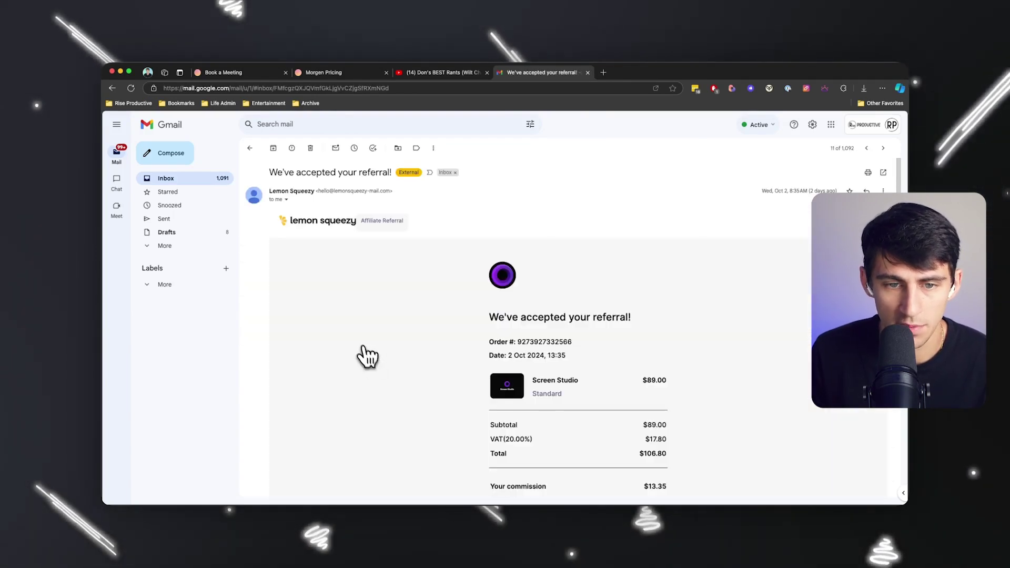
key("u")
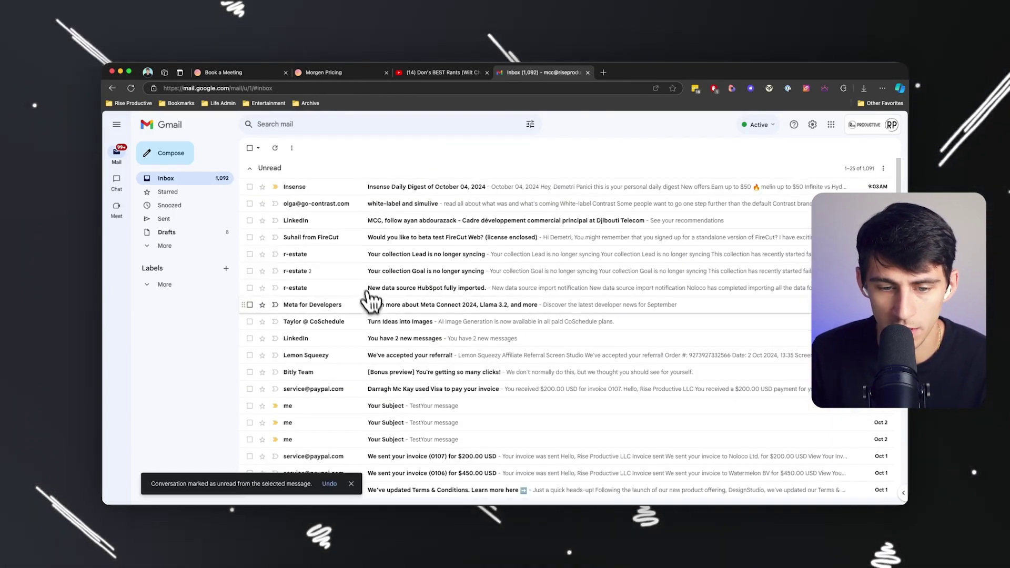
left_click(372, 323)
Unsubscribe from CoSchedule's mailing list using the Unsubscribe link next to the sender.
scroll(504, 257, "down", 6)
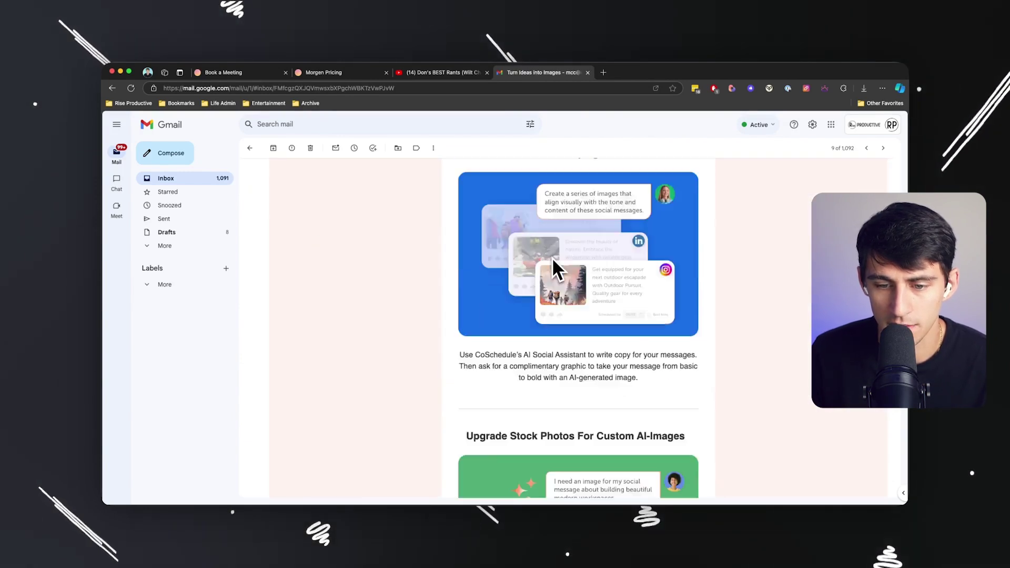
scroll(552, 258, "up", 6)
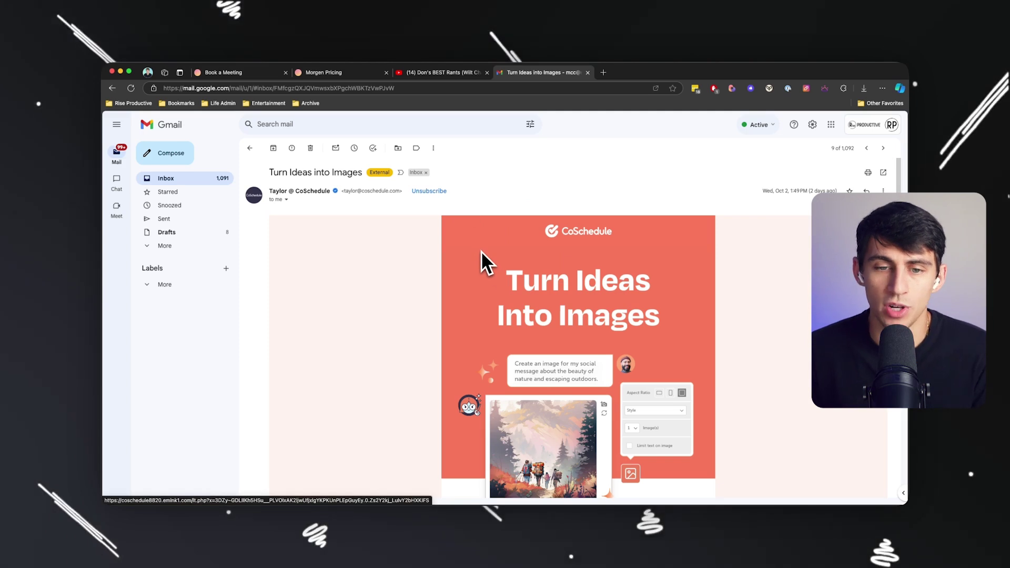
left_click(426, 192)
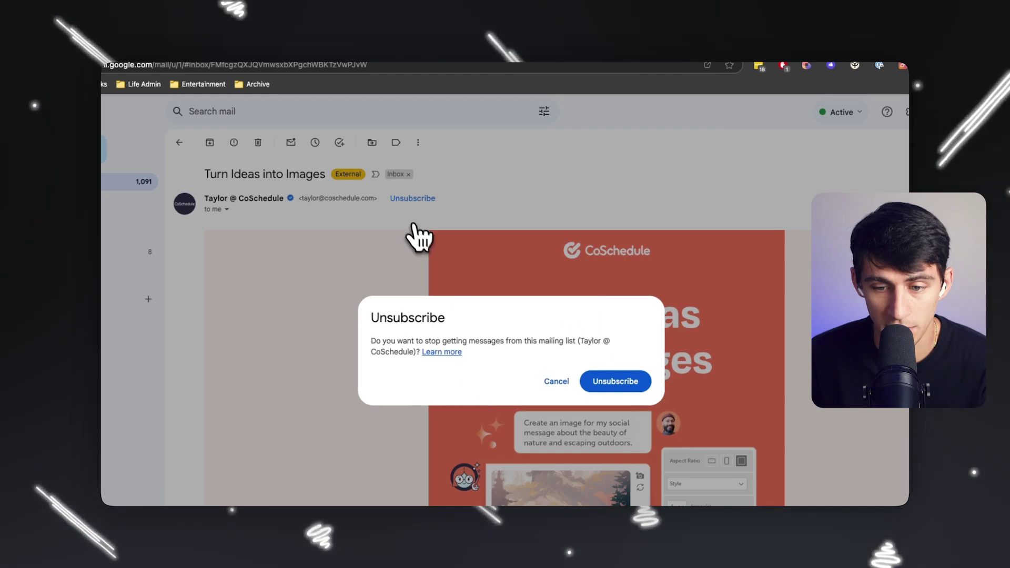
left_click(638, 383)
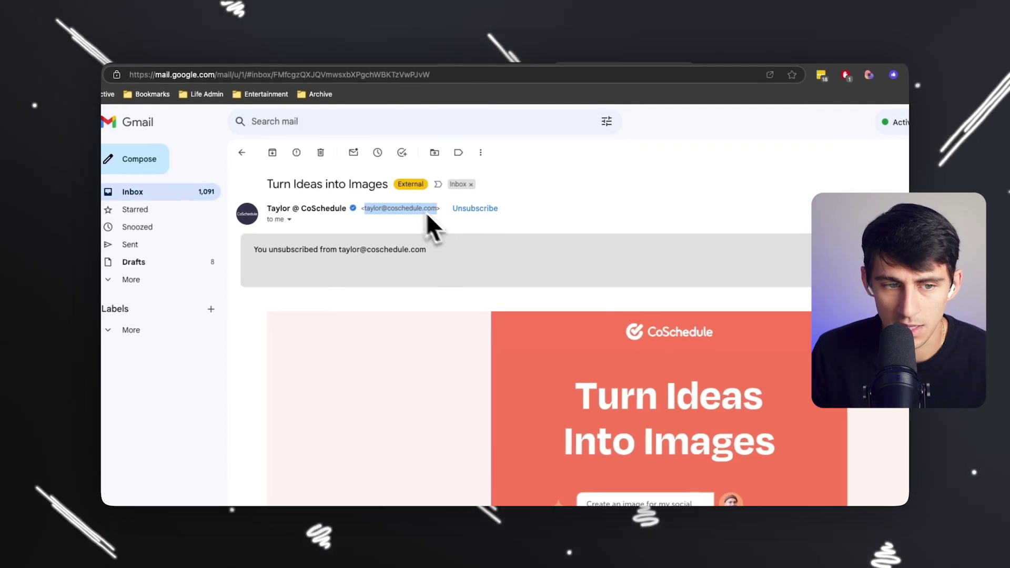
left_click(607, 122)
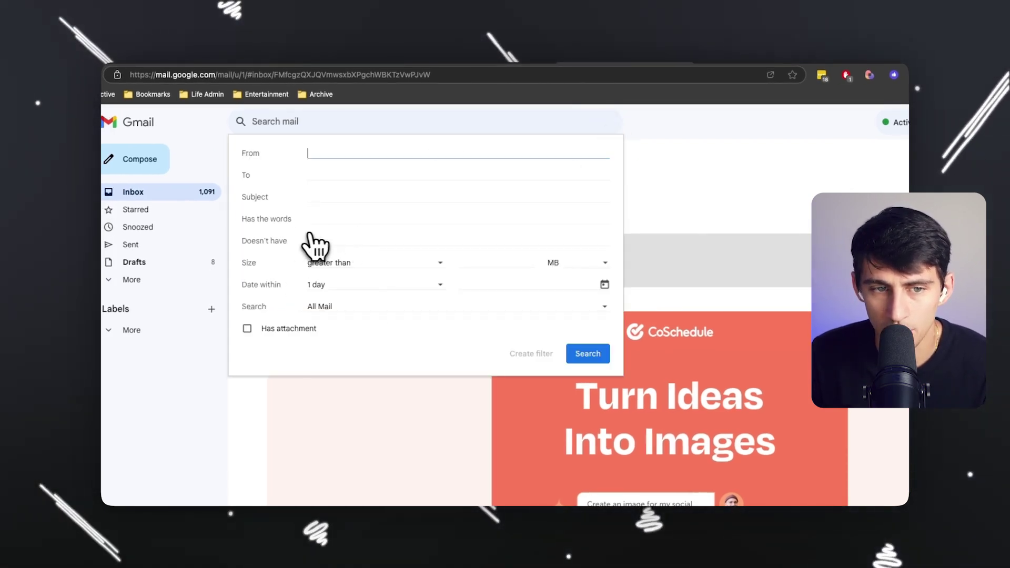
Search for every email from CoSchedule's sender address and select all results.
left_click(349, 178)
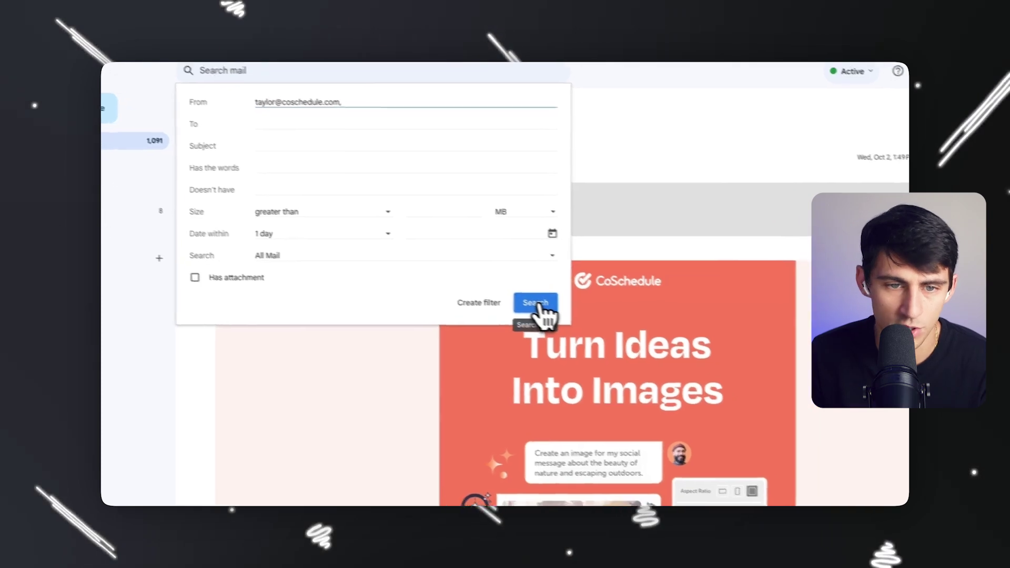
left_click(558, 310)
scroll(657, 342, "down", 3)
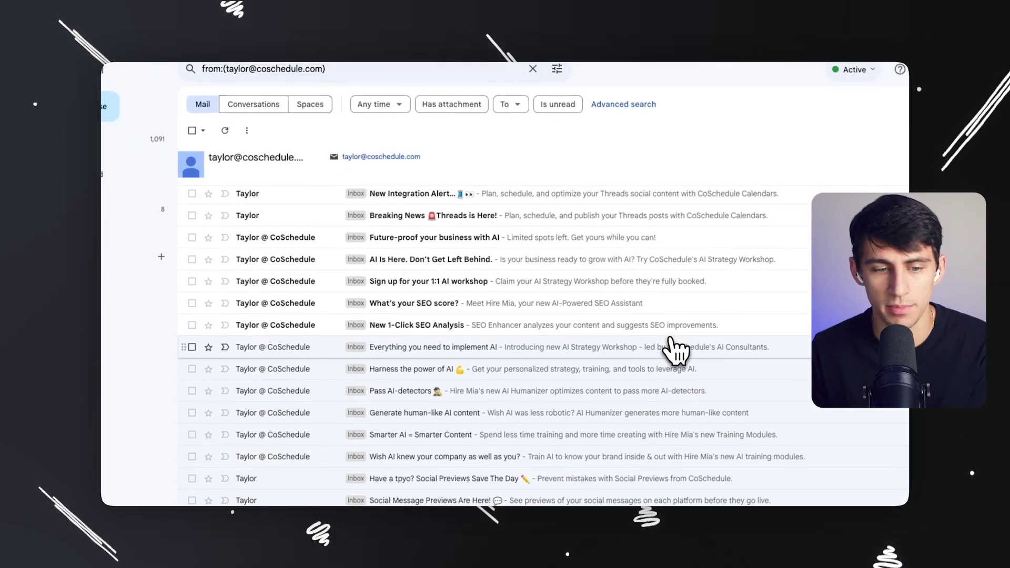
scroll(631, 352, "up", 3)
left_click(192, 131)
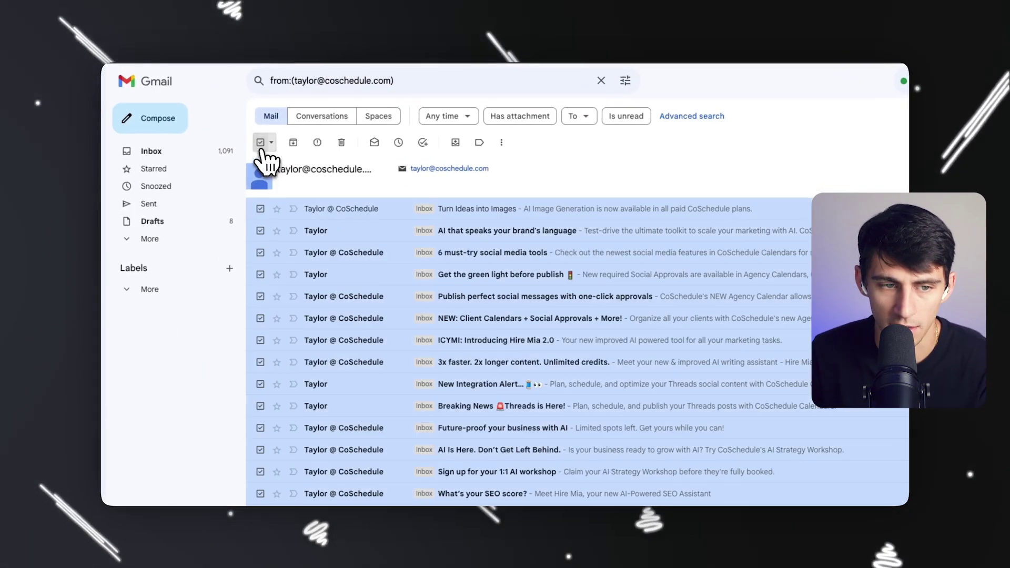
Mark all 25 selected CoSchedule emails as read.
right_click(421, 283)
left_click(542, 418)
right_click(446, 311)
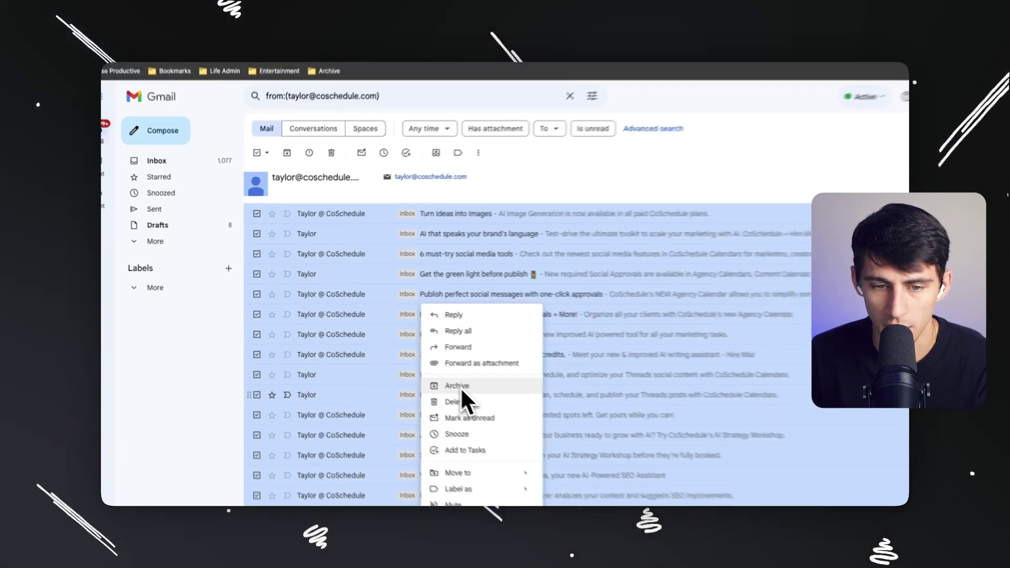
left_click(518, 186)
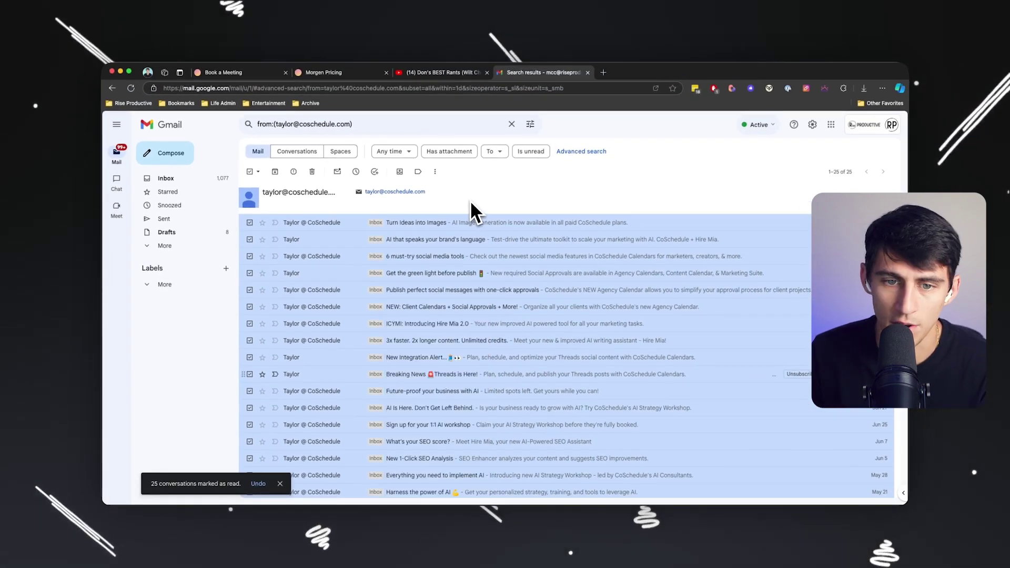
scroll(439, 237, "down", 3)
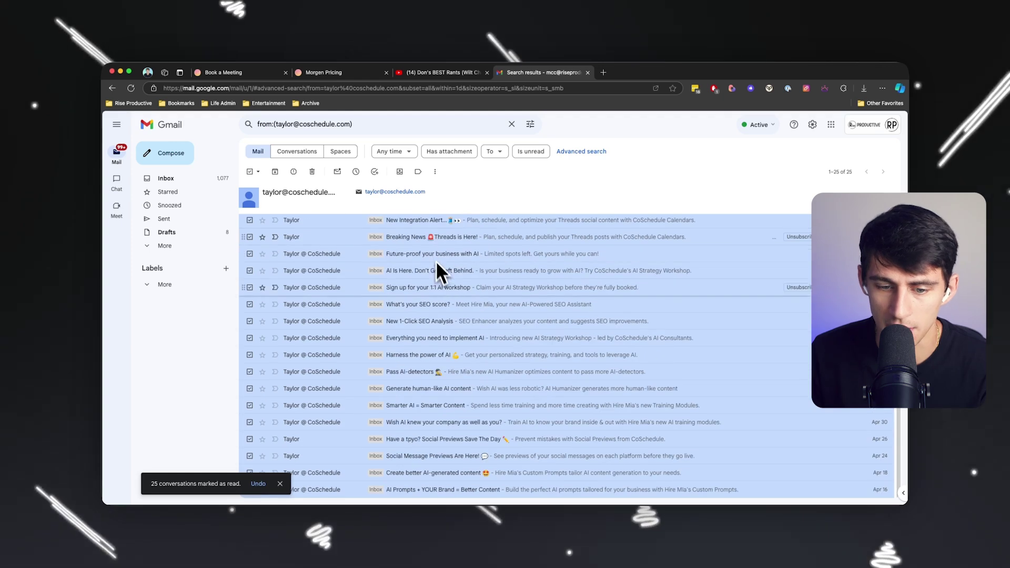
scroll(480, 320, "up", 3)
scroll(477, 322, "down", 3)
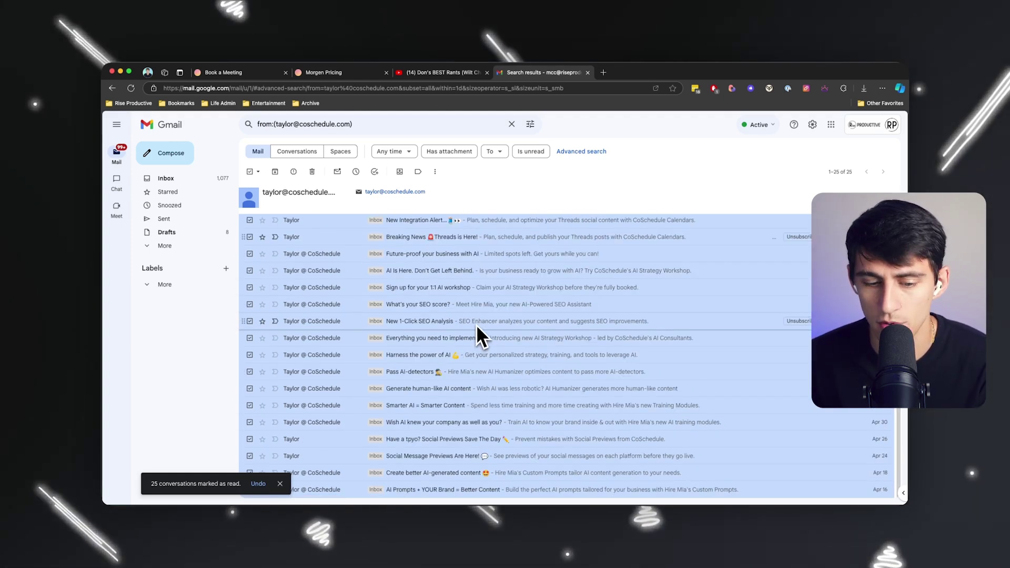
scroll(477, 330, "up", 3)
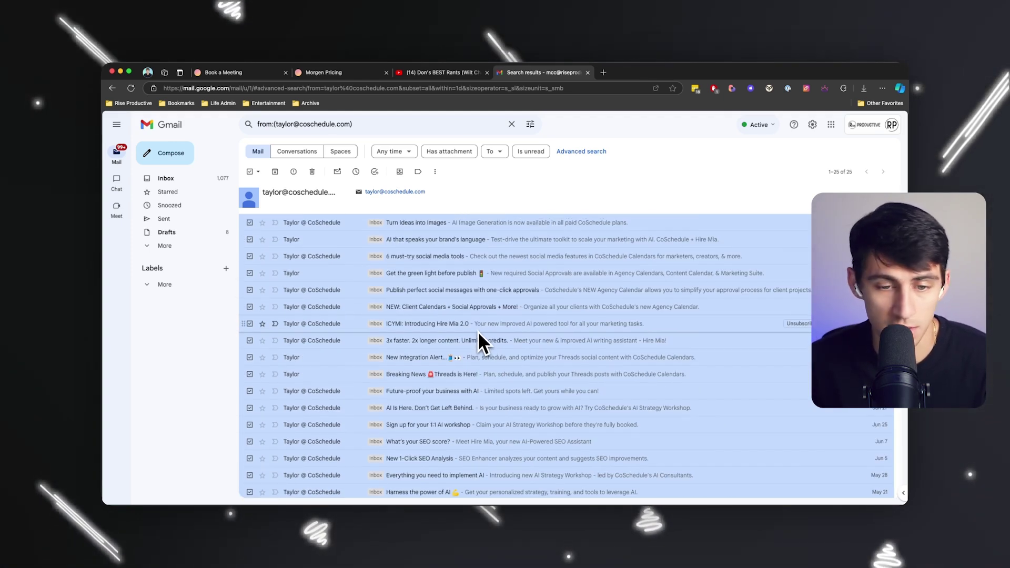
Create a CoSchedule filter that skips the inbox and marks mail read, applied to 25 conversations.
left_click(434, 172)
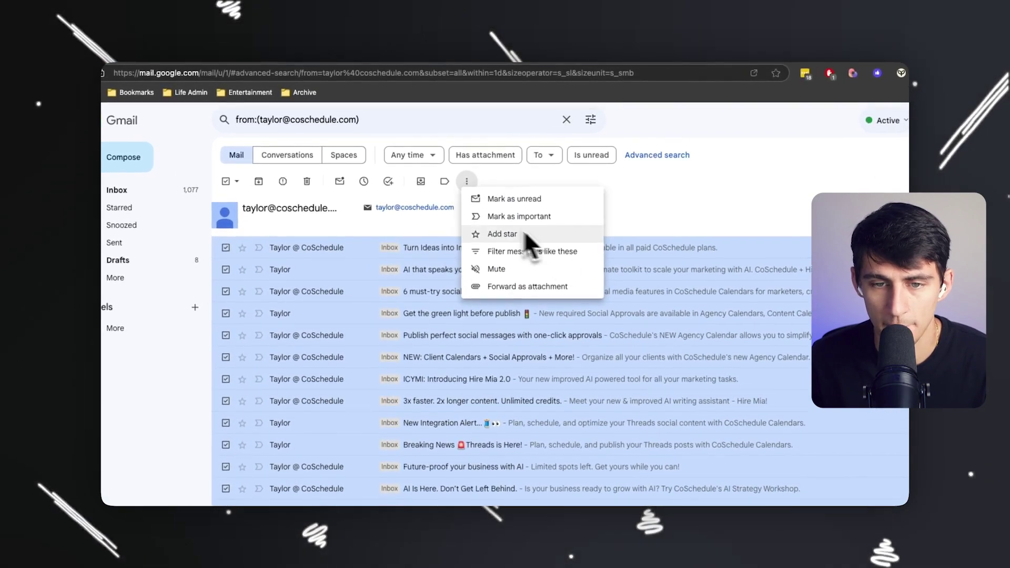
left_click(525, 247)
left_click(509, 352)
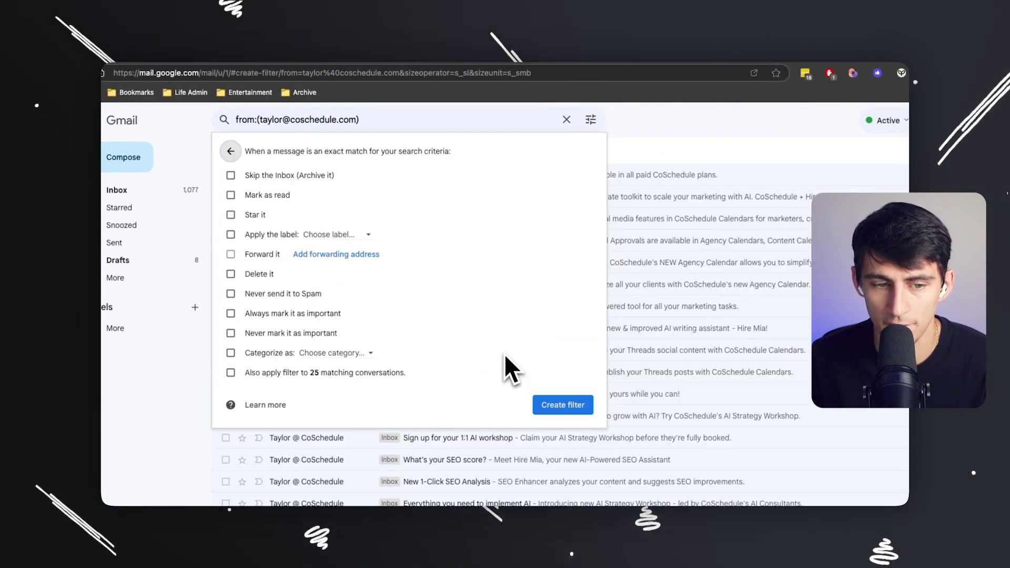
left_click(290, 369)
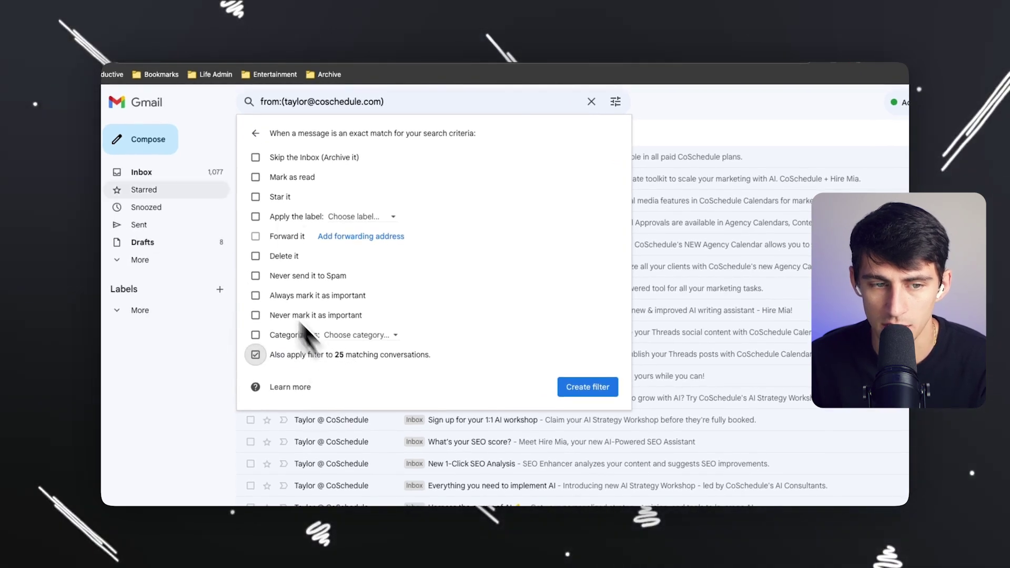
left_click(260, 182)
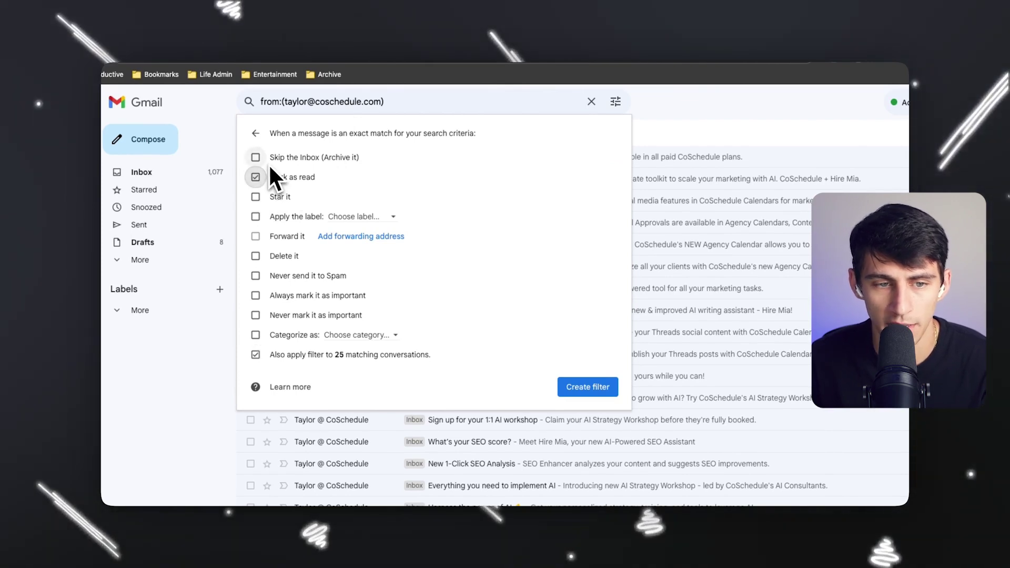
left_click(269, 161)
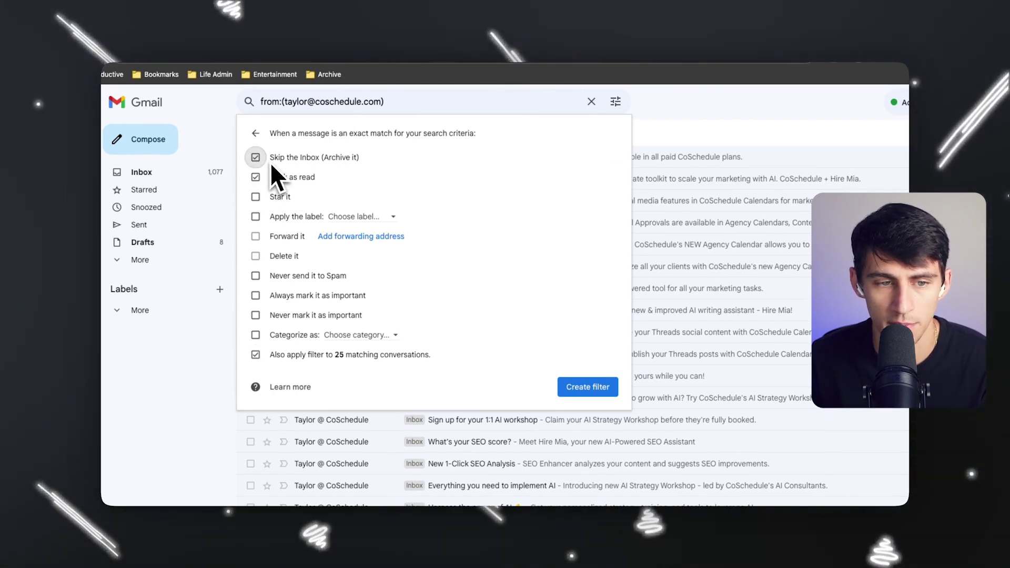
left_click(604, 392)
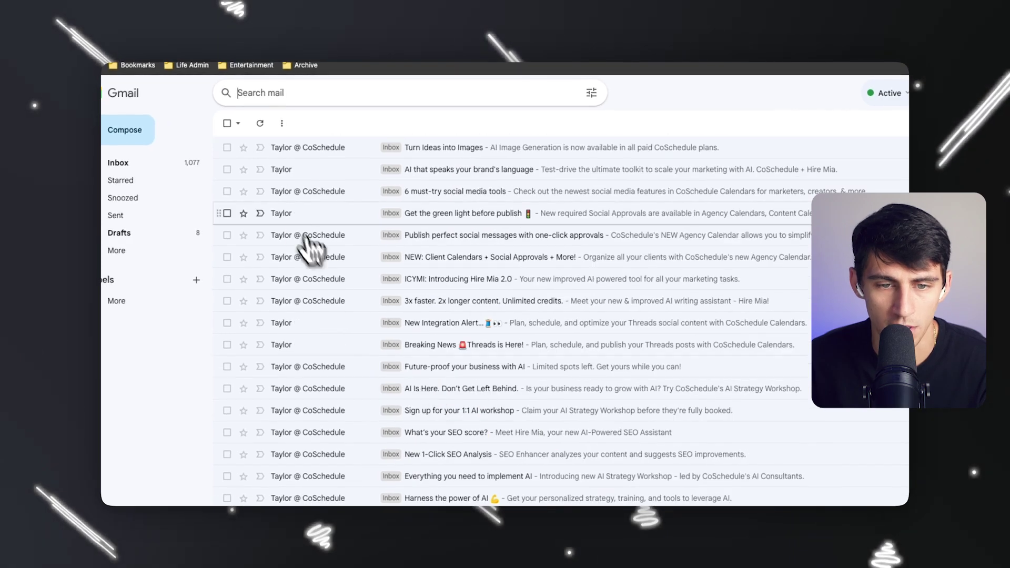
Confirm via Trash and a sender search that CoSchedule emails were archived, then return to the inbox.
left_click(305, 147)
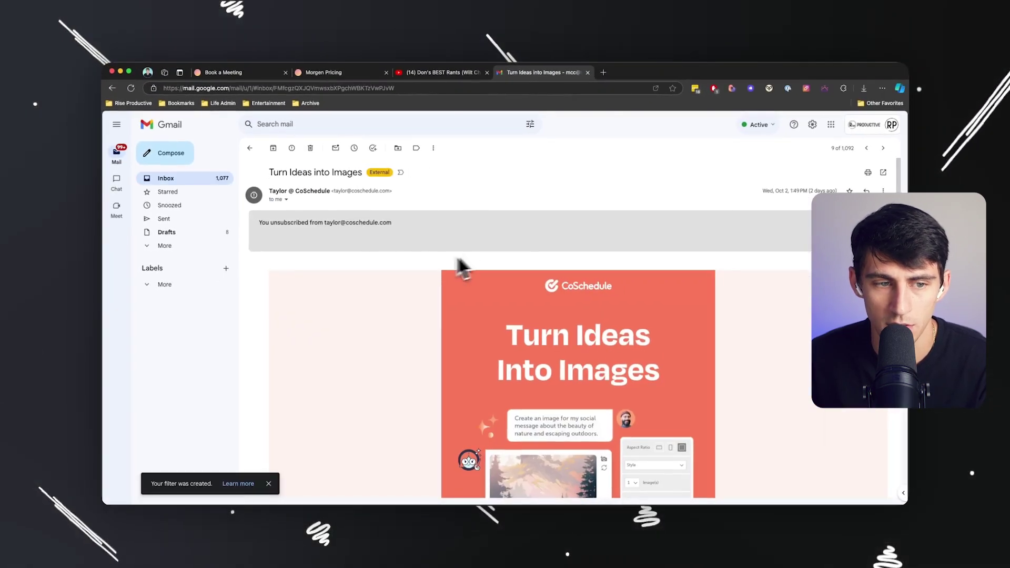
left_click(176, 319)
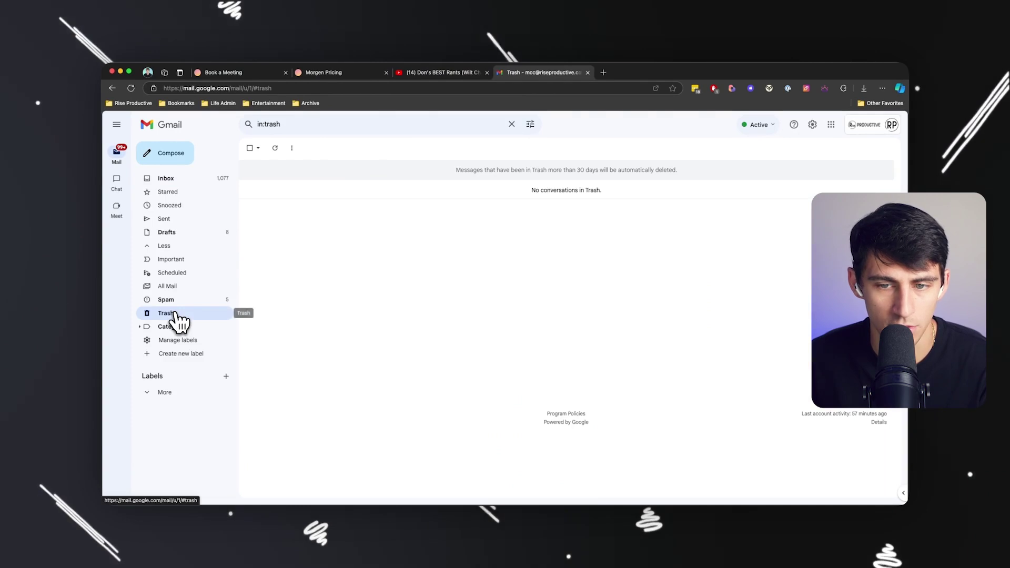
left_click(317, 125)
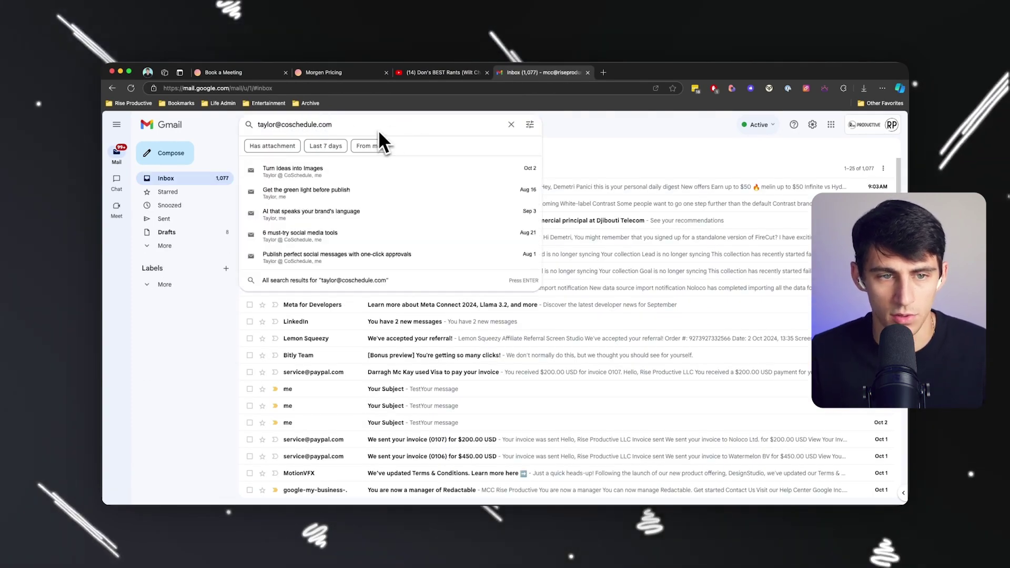
key("Return")
right_click(405, 225)
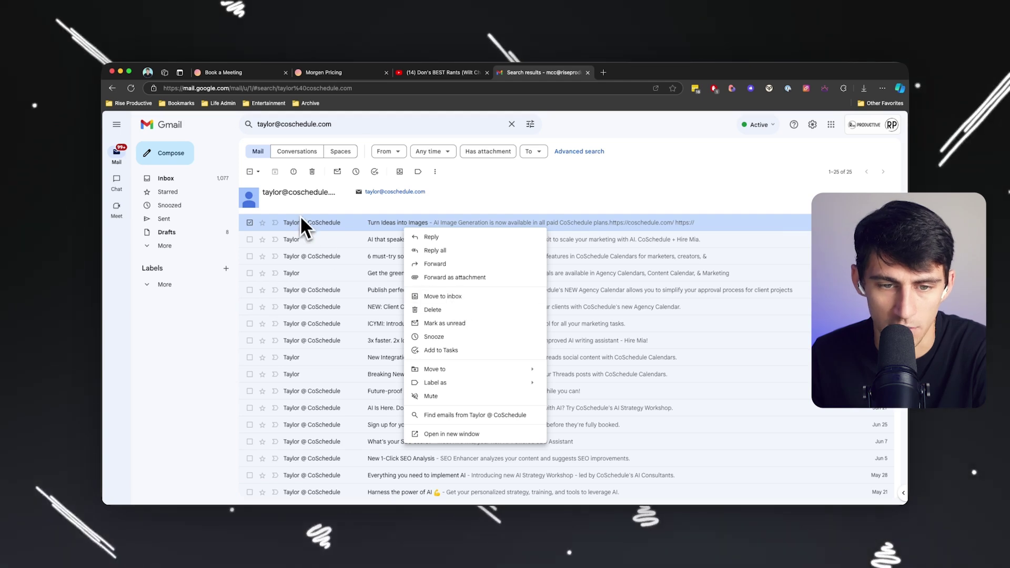
left_click(299, 220)
key("super+bracketleft")
Open the 'white-label and simulive' email and unsubscribe from Contrast's mailing list.
left_click(371, 211)
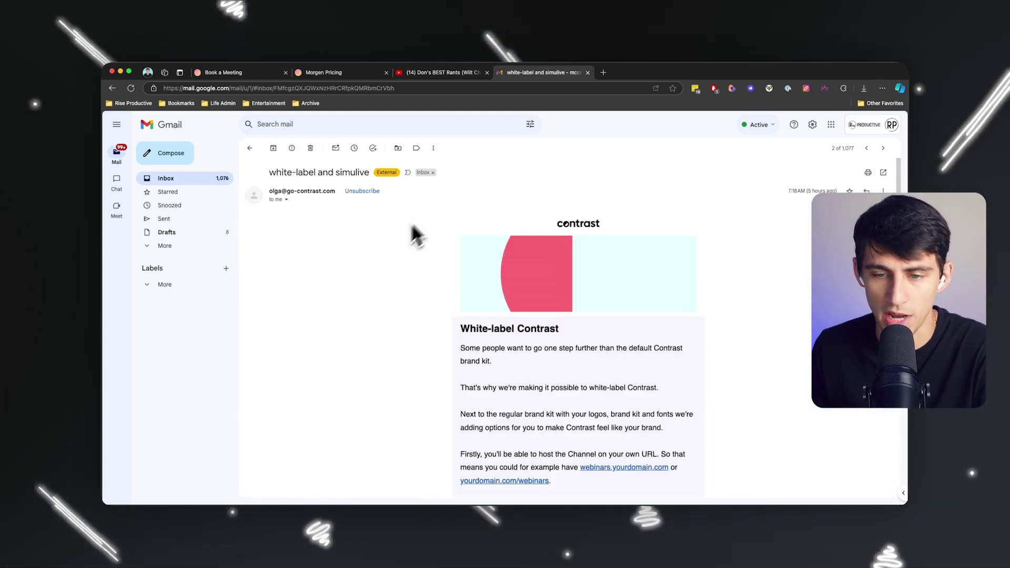
left_click(362, 191)
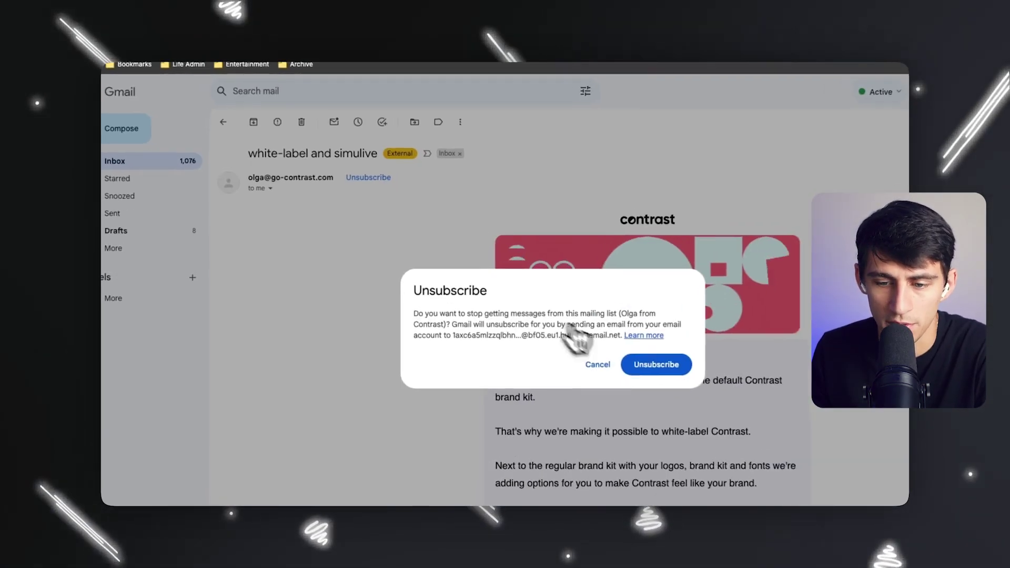
left_click(656, 364)
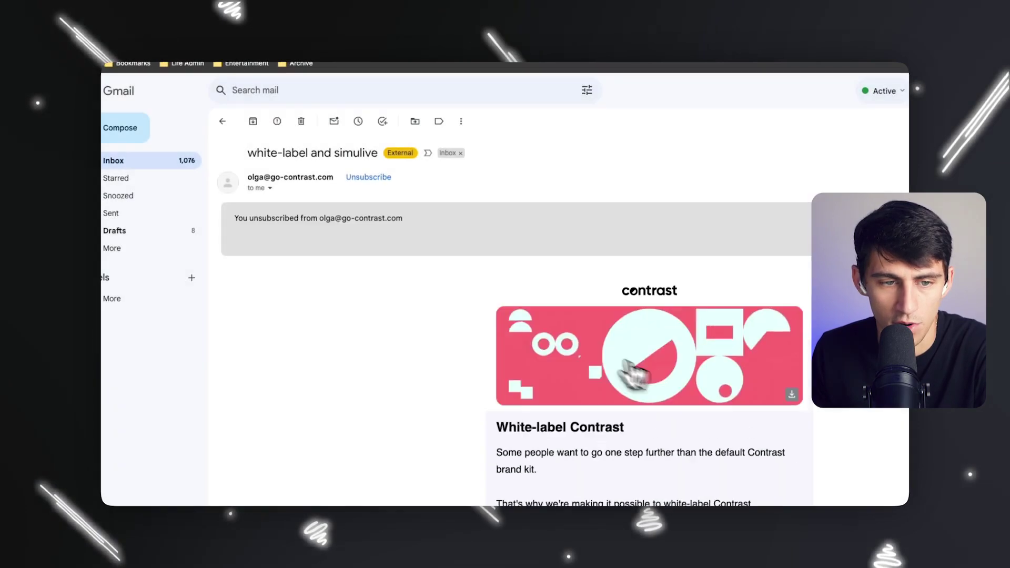
Create a filter making Contrast sender mail skip the inbox, also applied to 3 existing conversations.
left_click_drag(250, 177, 333, 177)
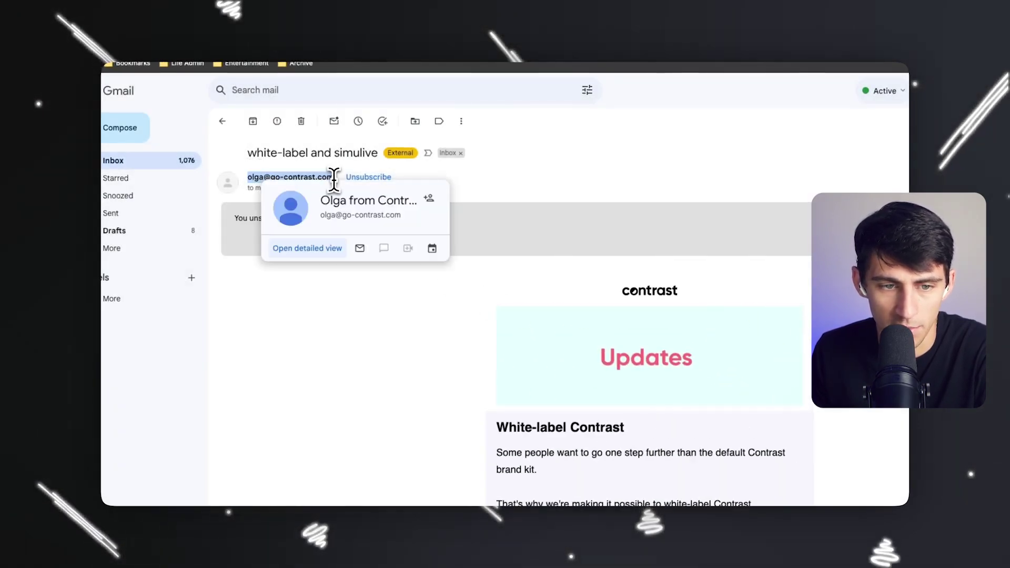
left_click(461, 121)
left_click(491, 257)
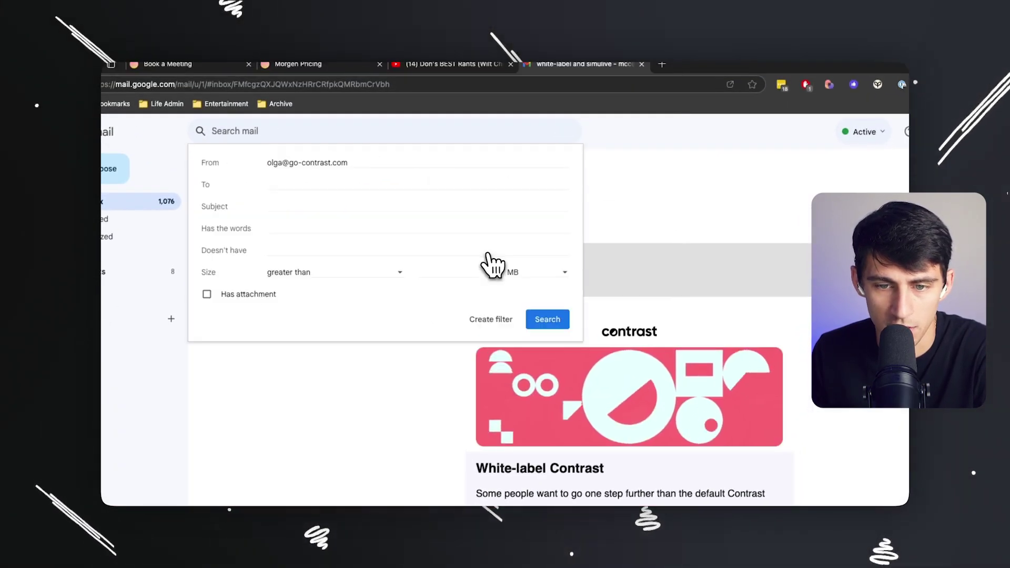
left_click(513, 330)
left_click(266, 151)
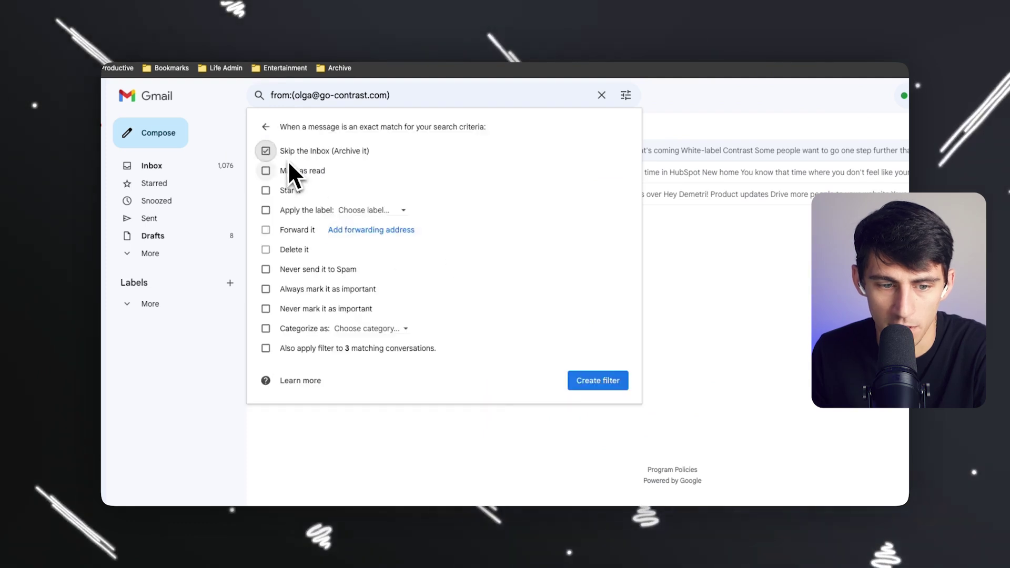
left_click(317, 348)
left_click(573, 381)
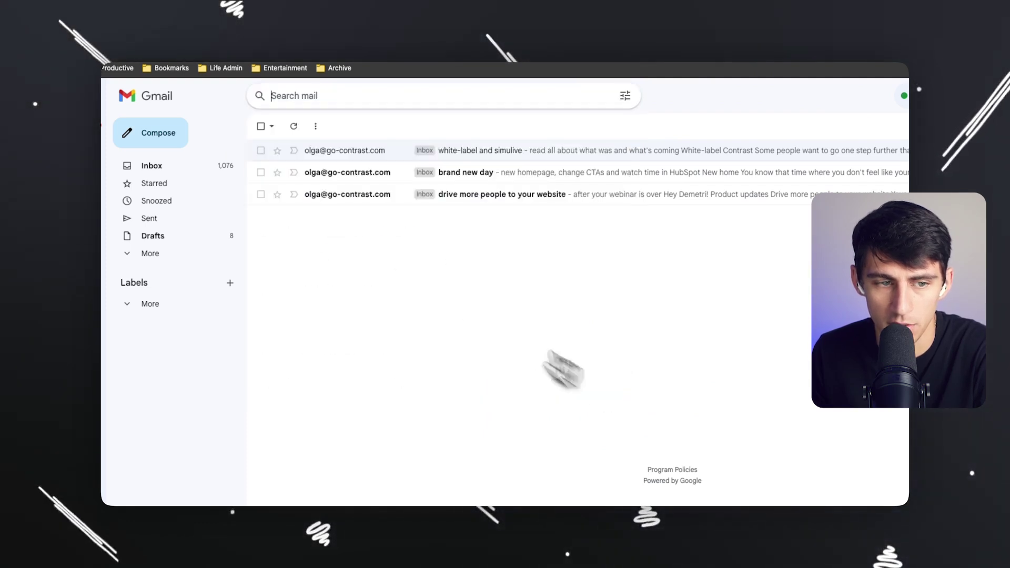
left_click(493, 273)
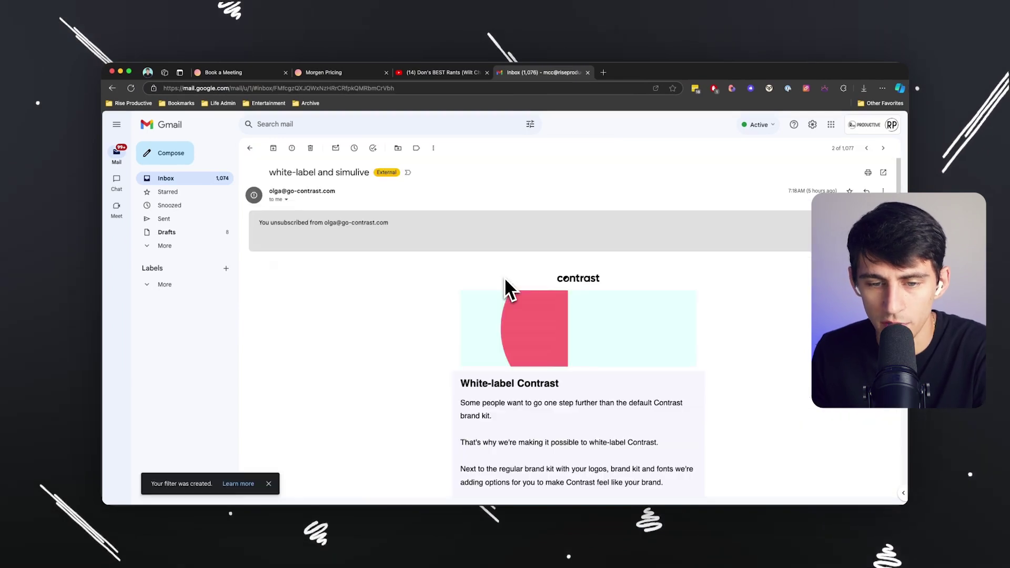
scroll(504, 277, "down", 5)
left_click(213, 179)
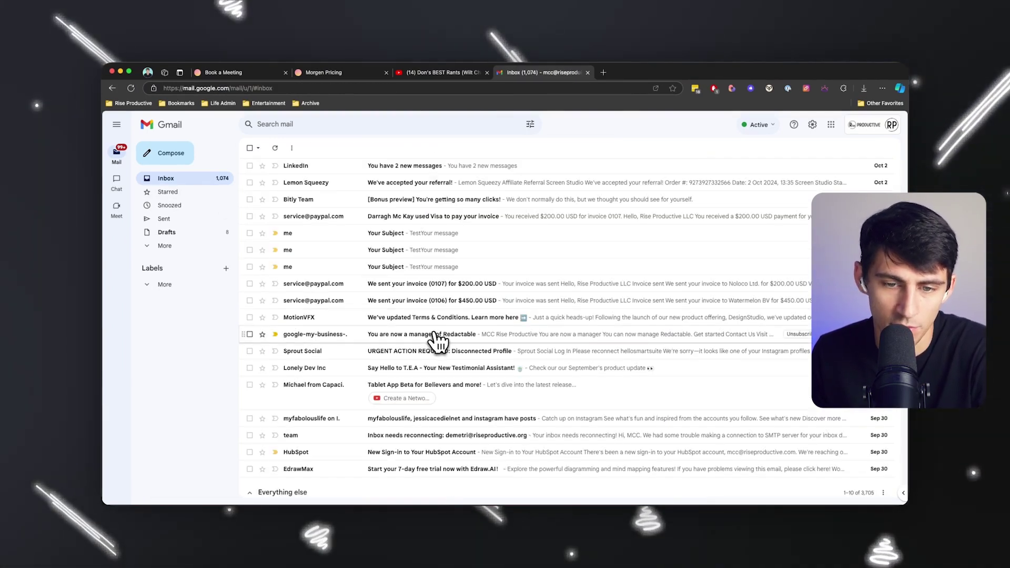
Open the PayPal invoice payment email and create a new label named 'Invoices'.
scroll(428, 342, "down", 3)
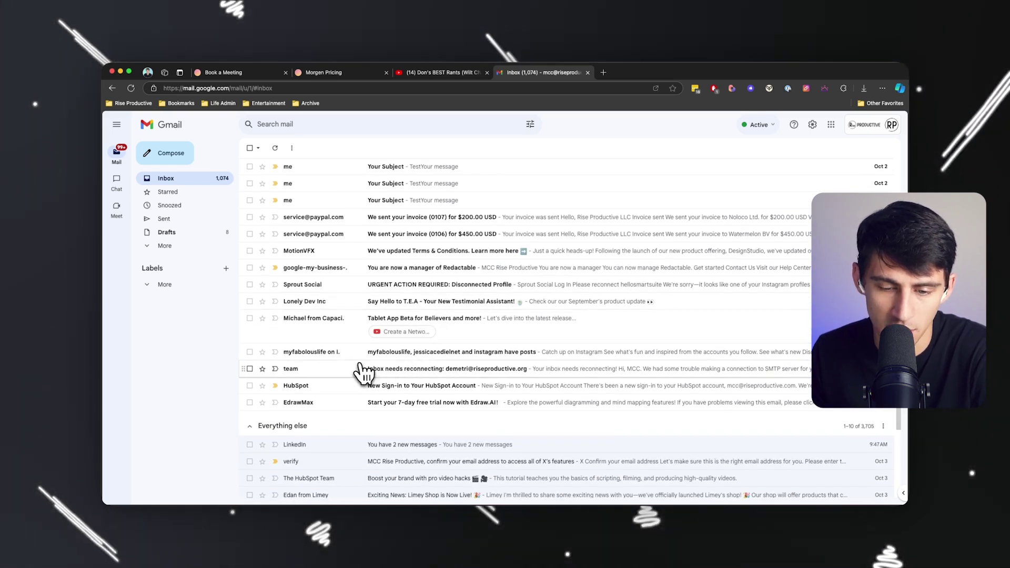
scroll(361, 371, "up", 8)
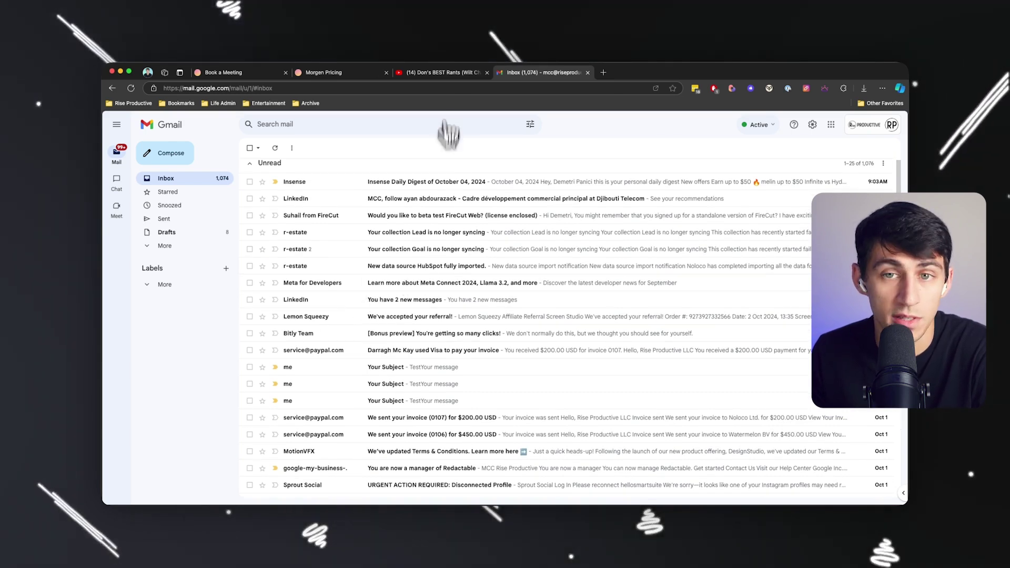
left_click(372, 353)
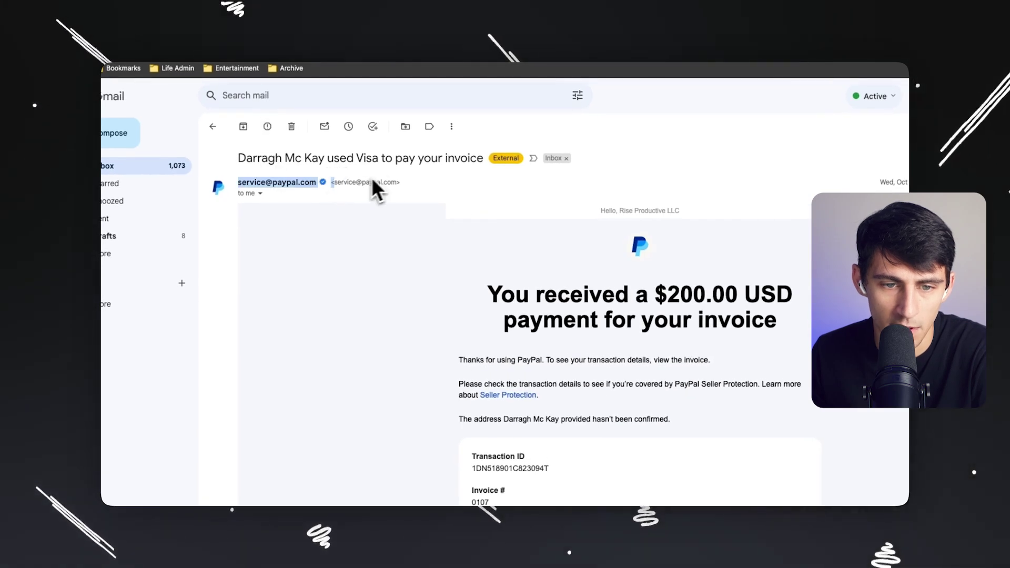
left_click_drag(372, 181, 401, 182)
left_click(451, 127)
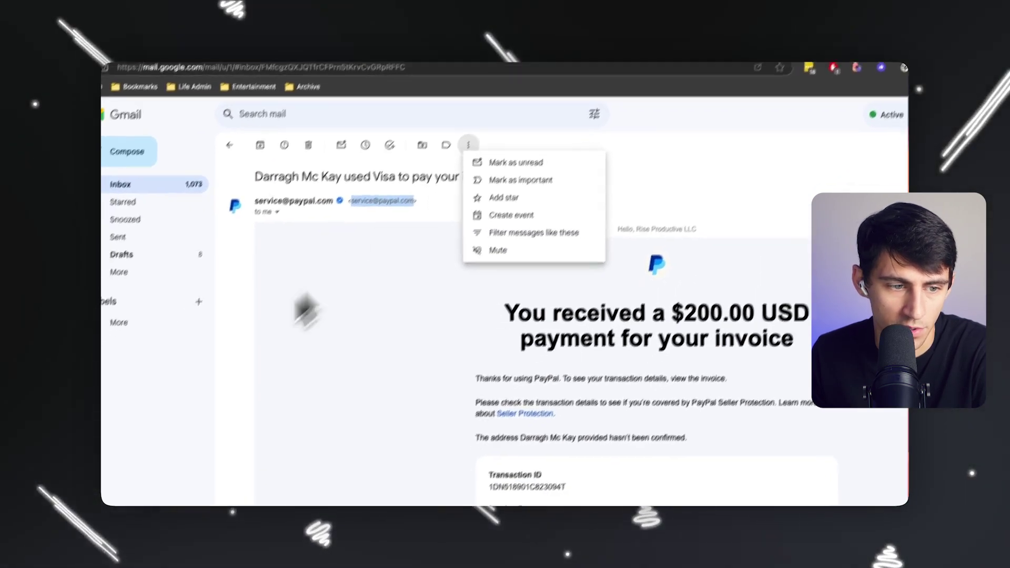
left_click(198, 302)
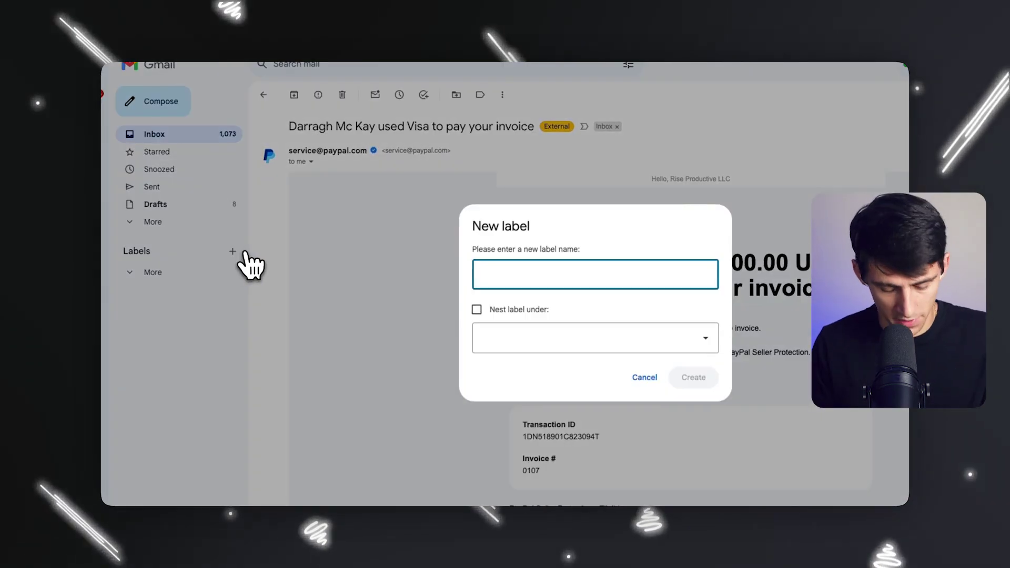
type("Invoices")
key("Return")
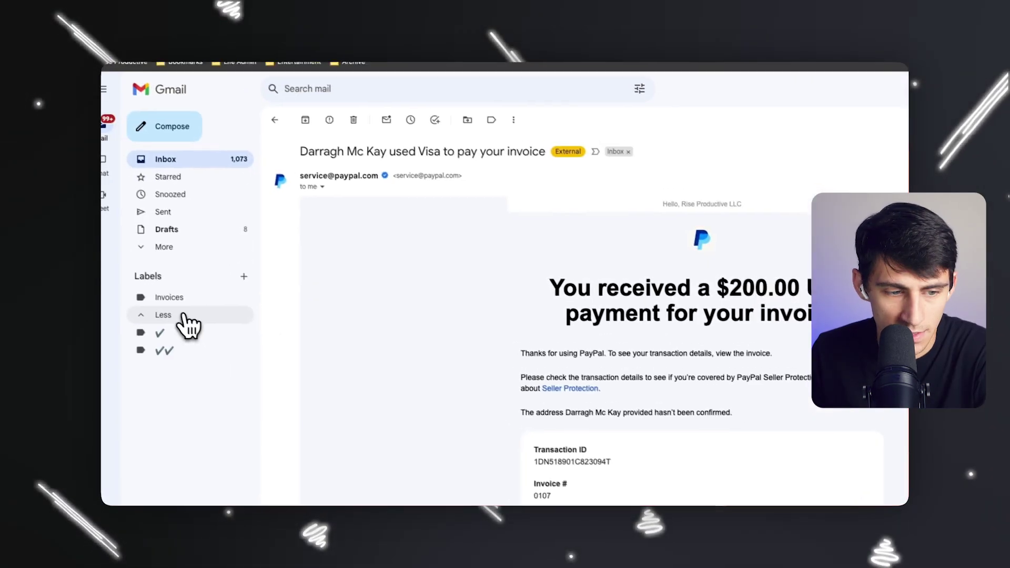
left_click_drag(219, 305, 294, 276)
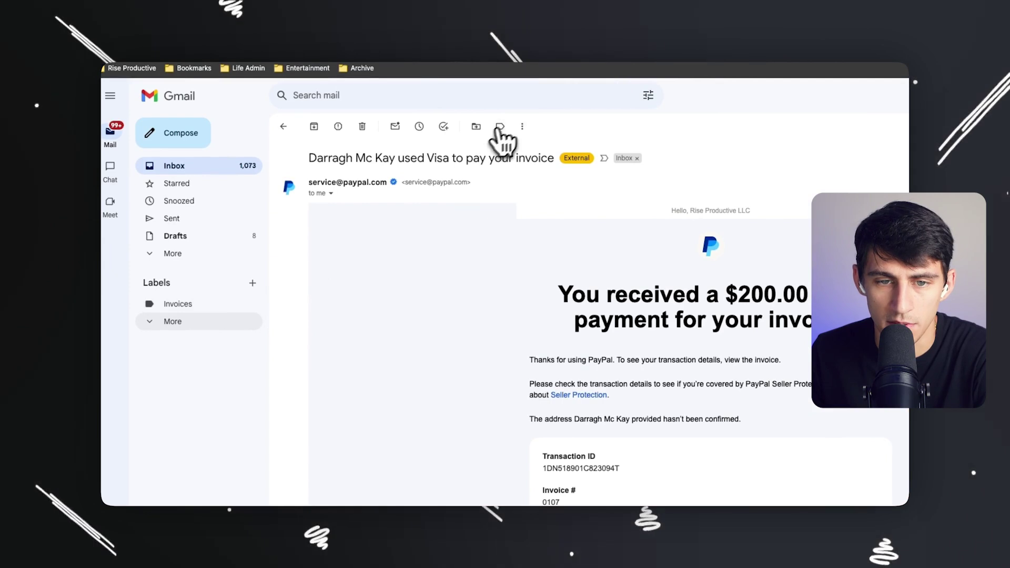
left_click(522, 126)
Filter PayPal sender mail to be marked read and labelled Invoices, including 65 existing conversations.
left_click(554, 214)
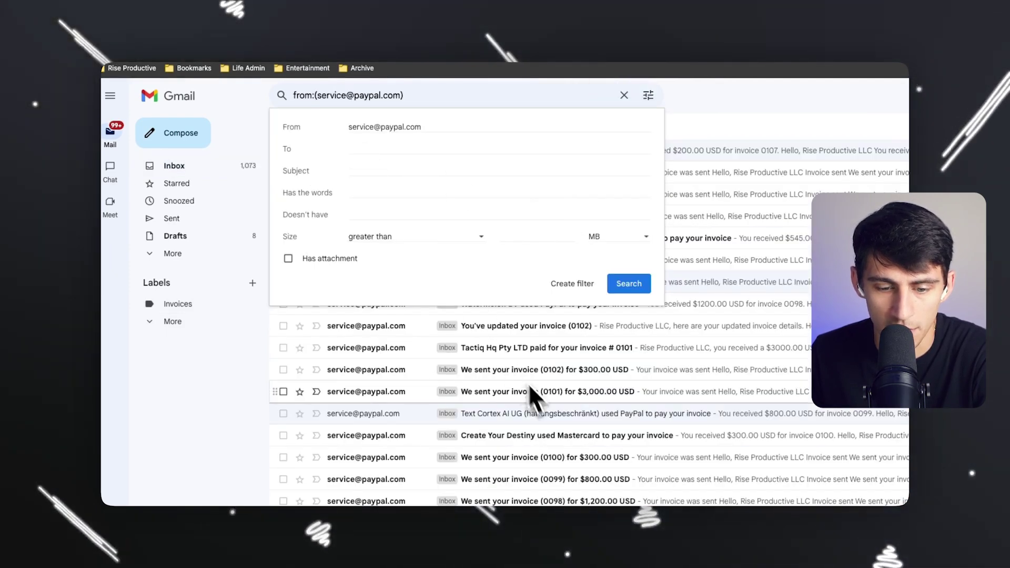
scroll(528, 383, "down", 15)
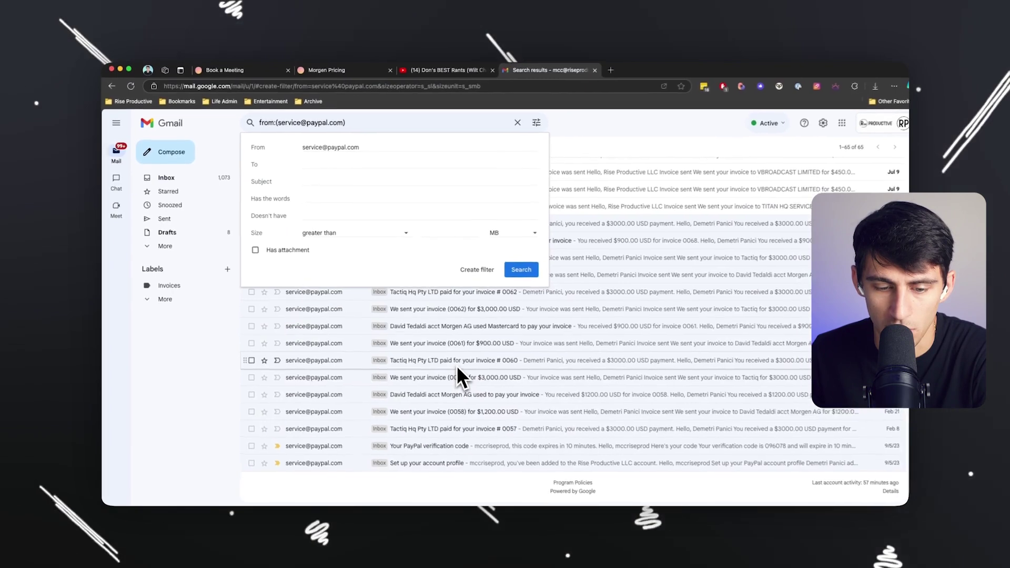
scroll(454, 364, "up", 15)
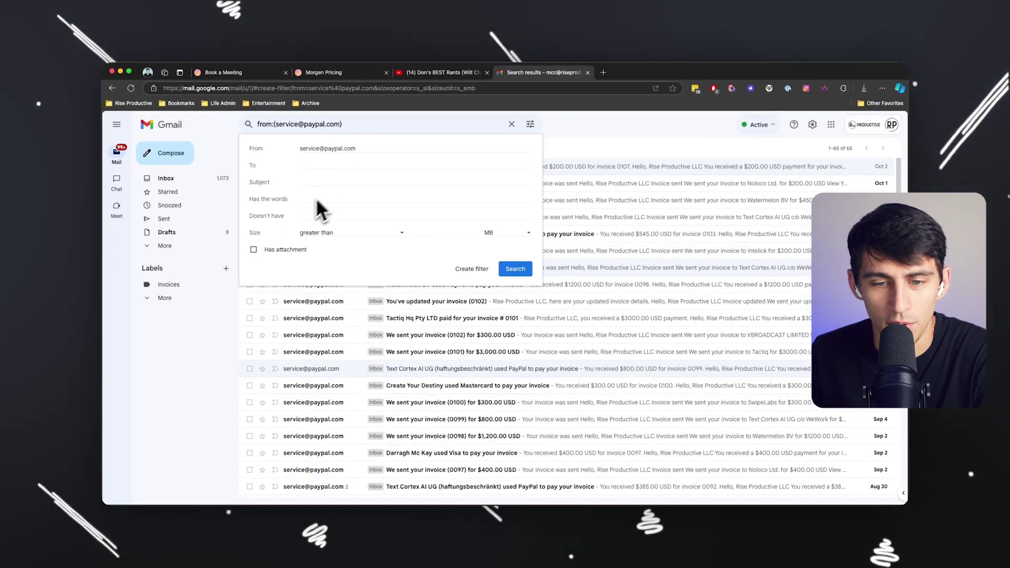
left_click(471, 269)
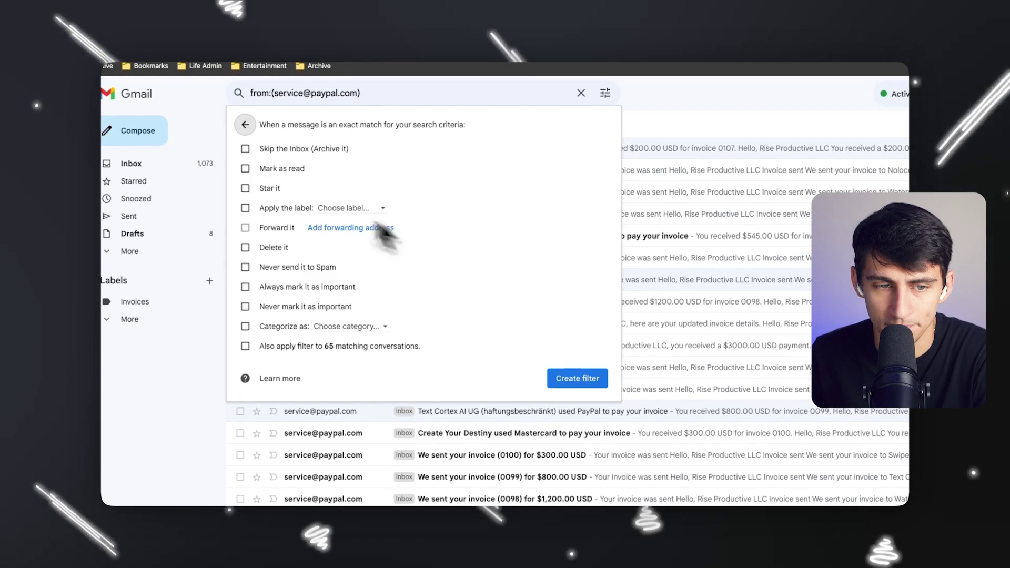
double_click(267, 149)
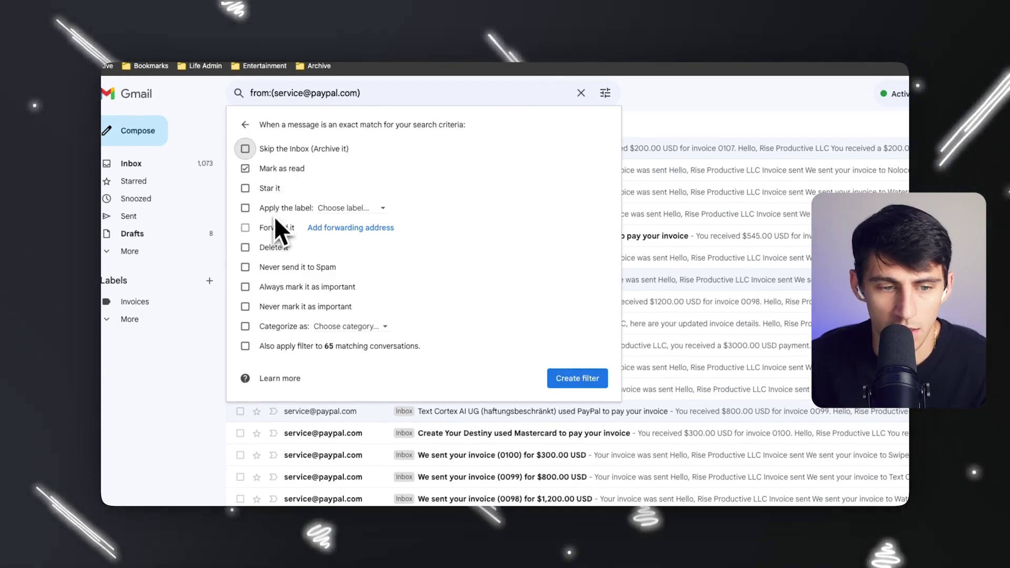
left_click(378, 208)
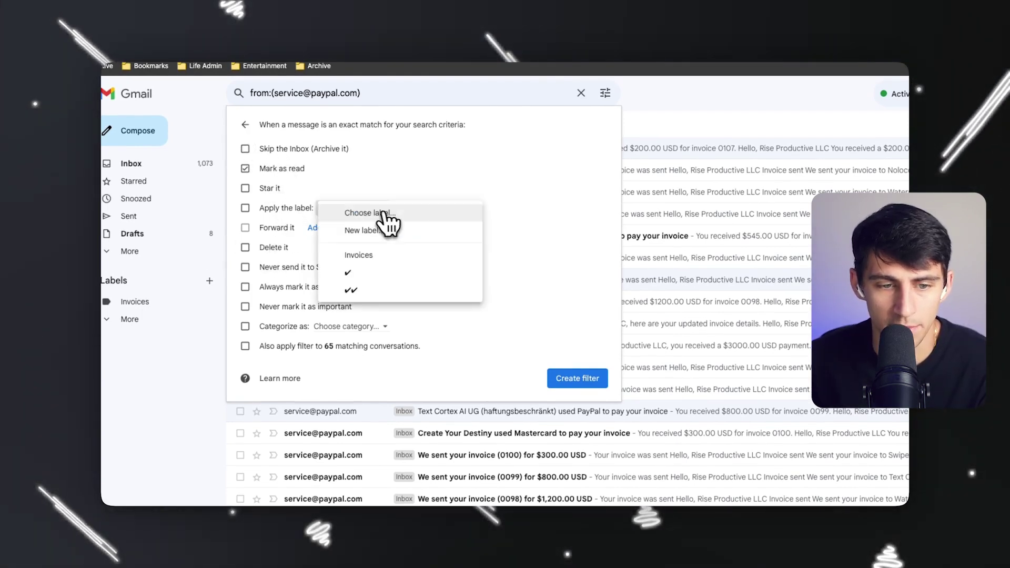
left_click(353, 255)
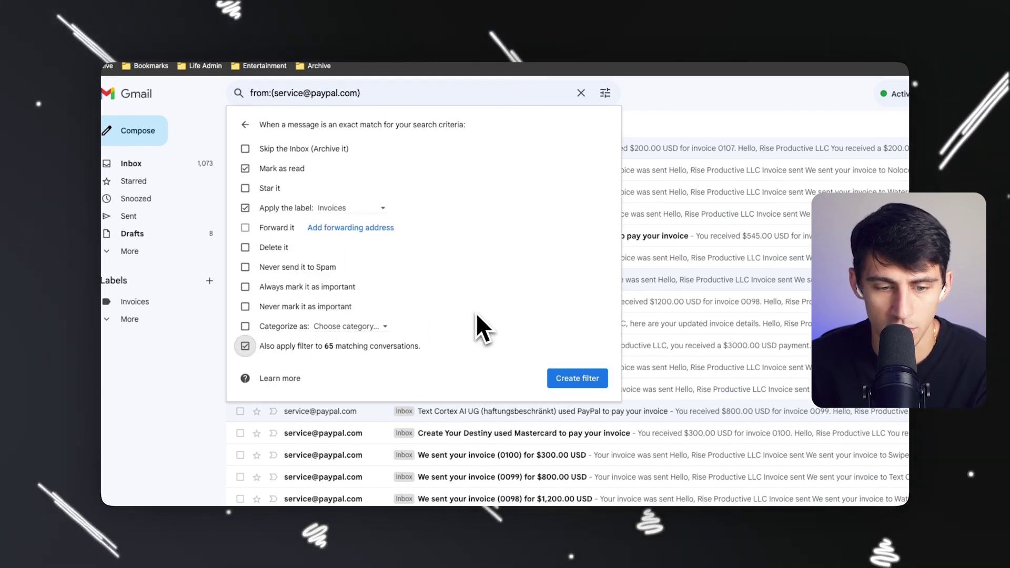
left_click(587, 380)
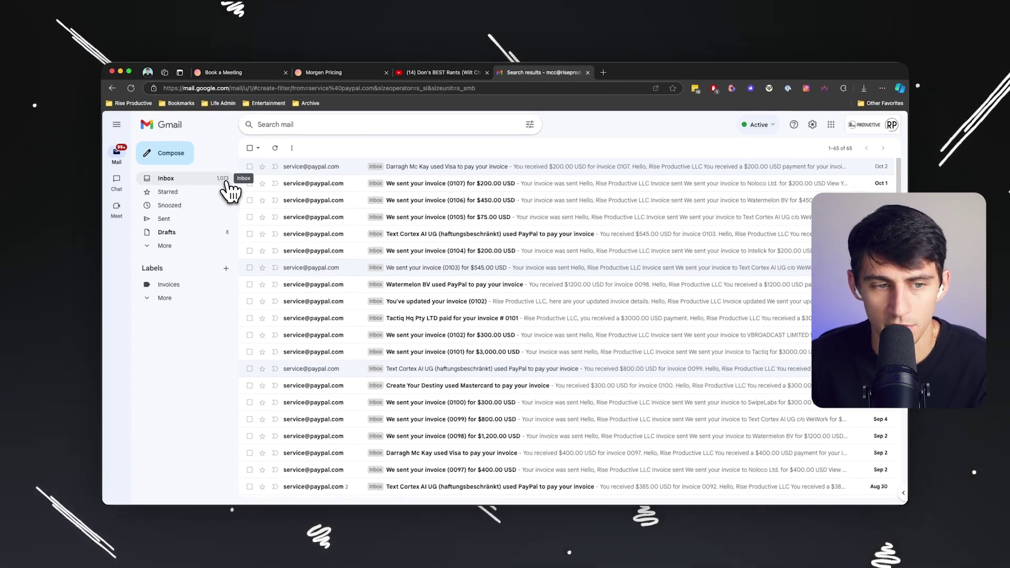
Back in the inbox, check PayPal mails carry the Invoices label, then mark the FireCut beta email unread.
left_click(166, 178)
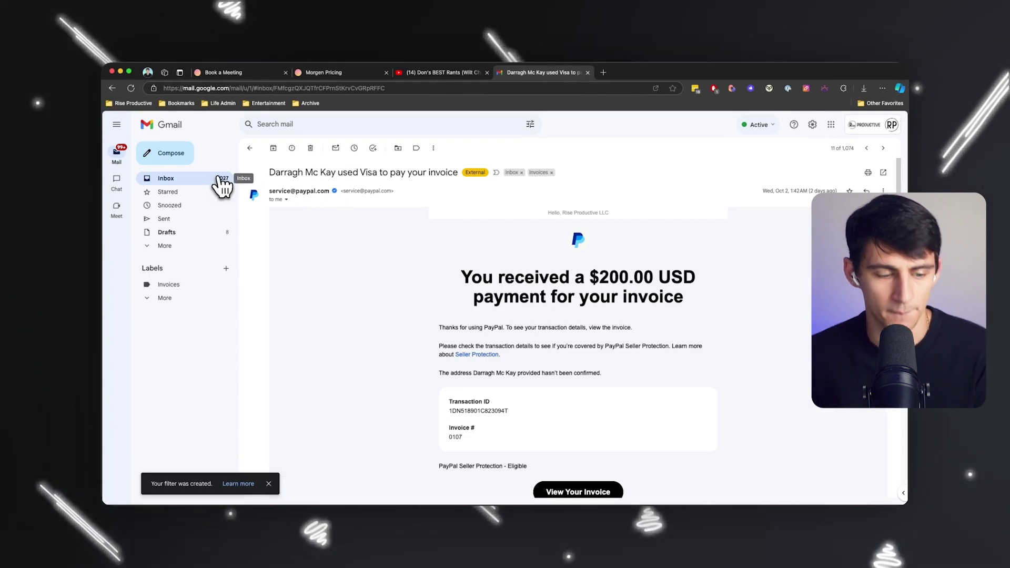
left_click(221, 179)
scroll(378, 191, "down", 10)
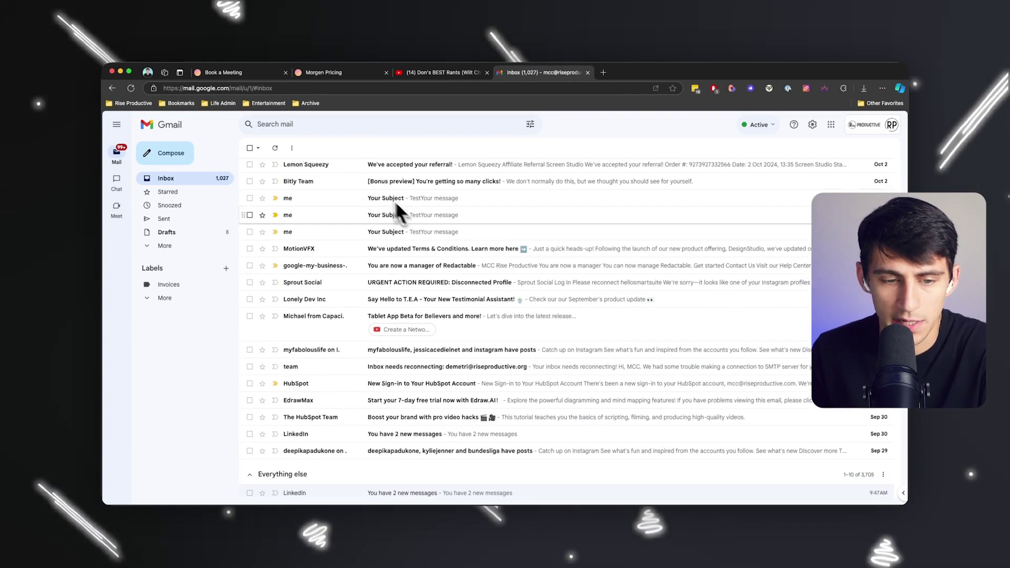
scroll(441, 257, "down", 4)
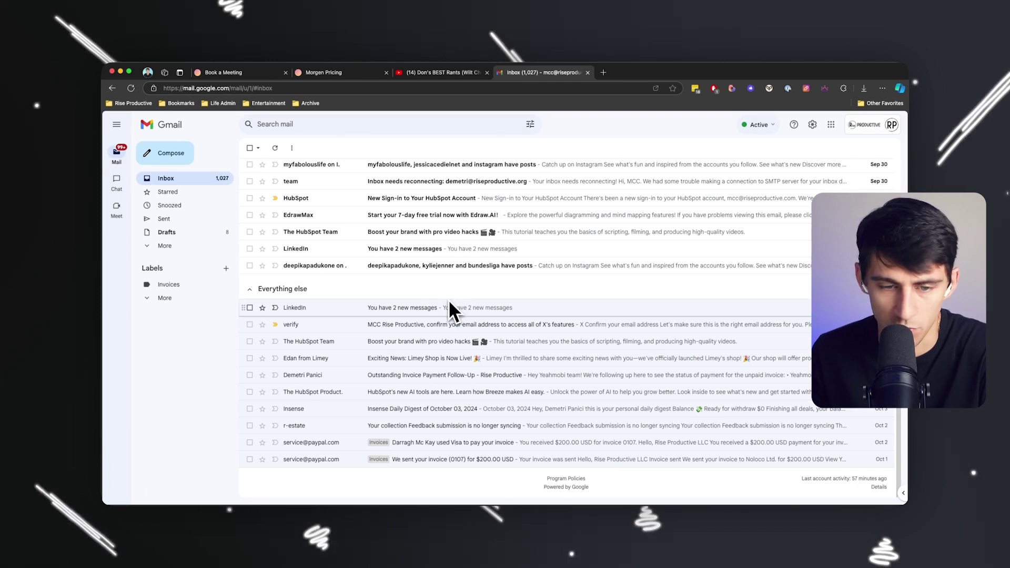
scroll(421, 289, "up", 7)
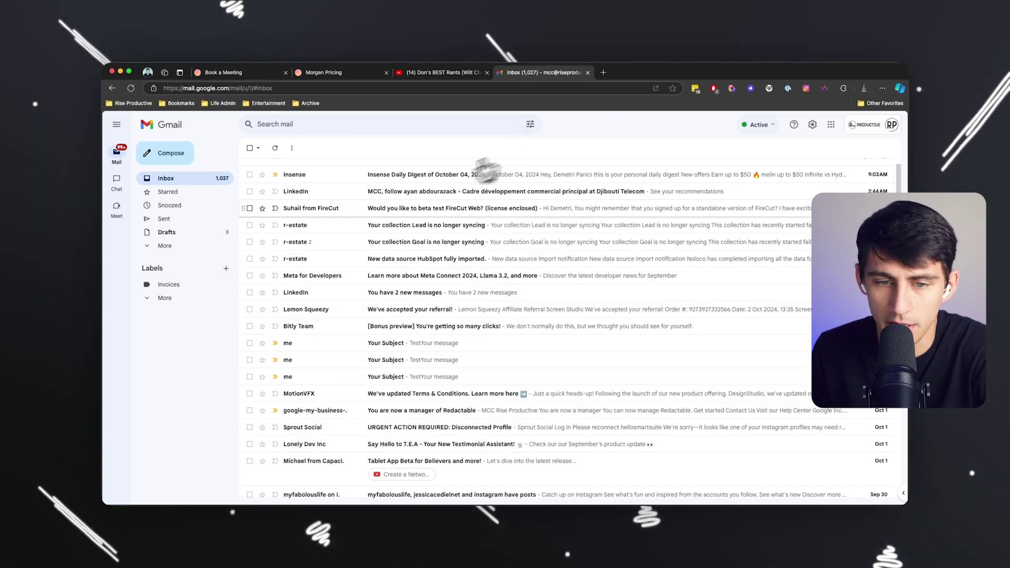
left_click(383, 208)
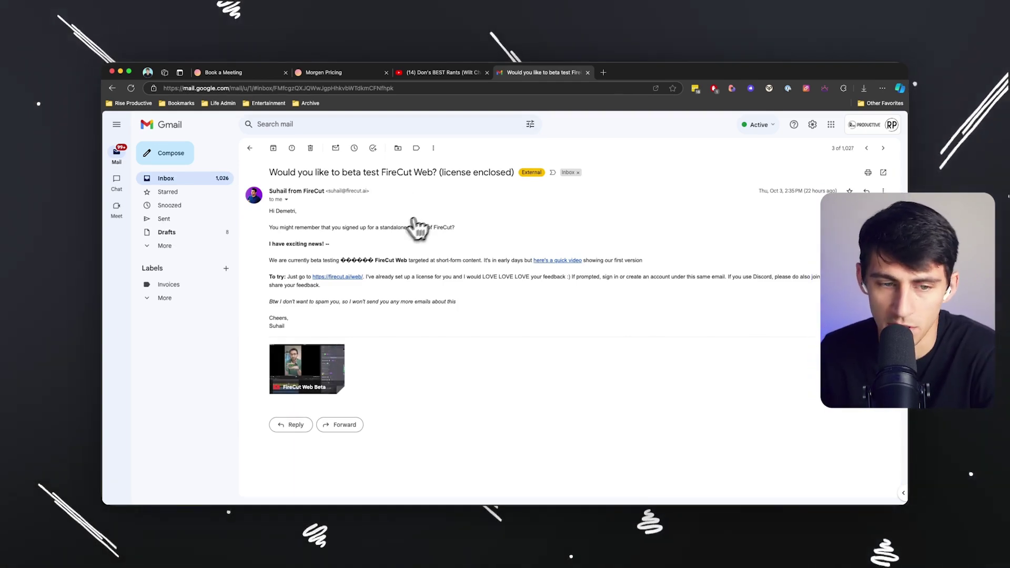
left_click(883, 190)
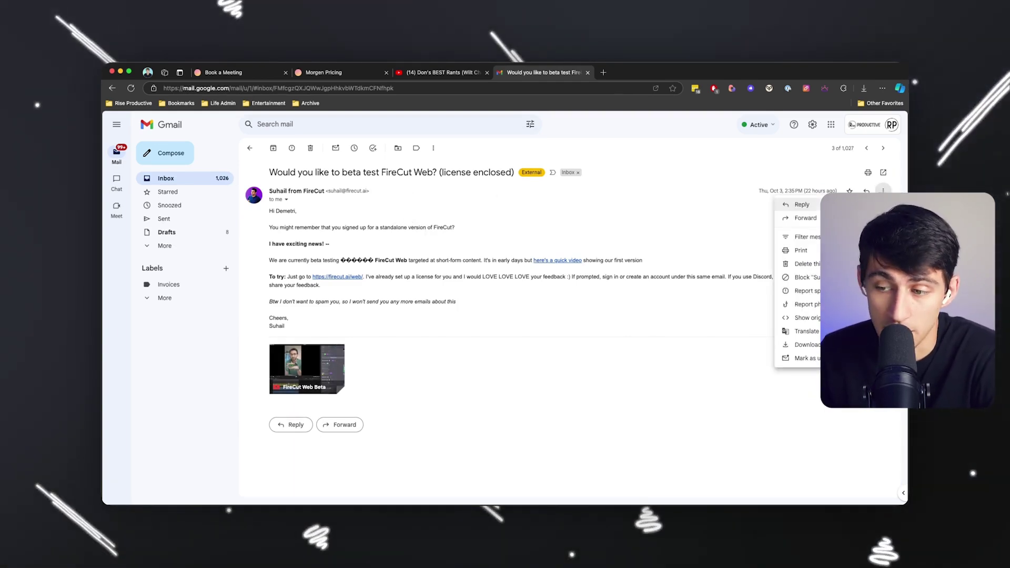
left_click(802, 358)
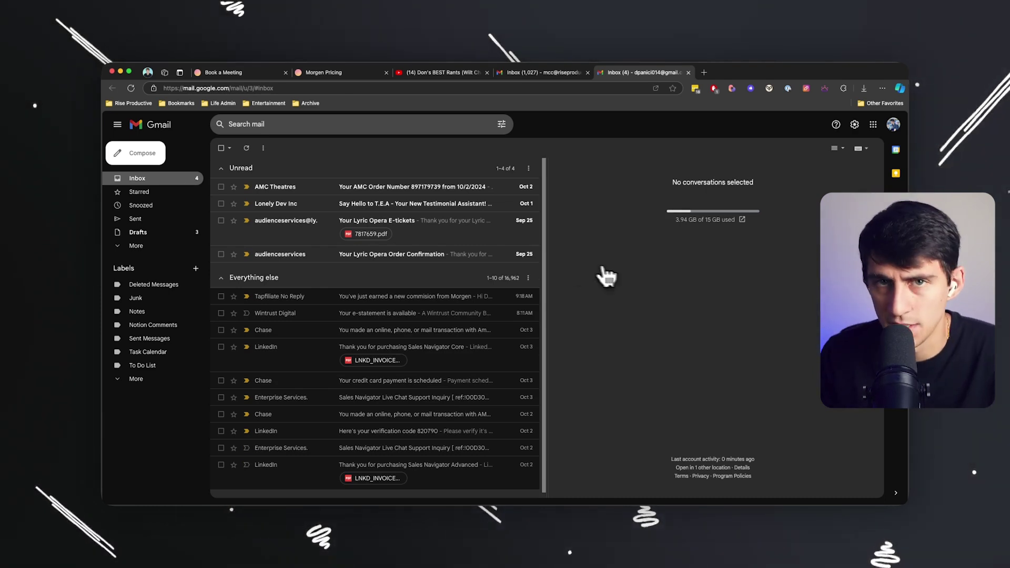
Open the Lonely Dev Inc testimonial email, view its ticket PDF attachment, then close the viewer.
left_click(354, 206)
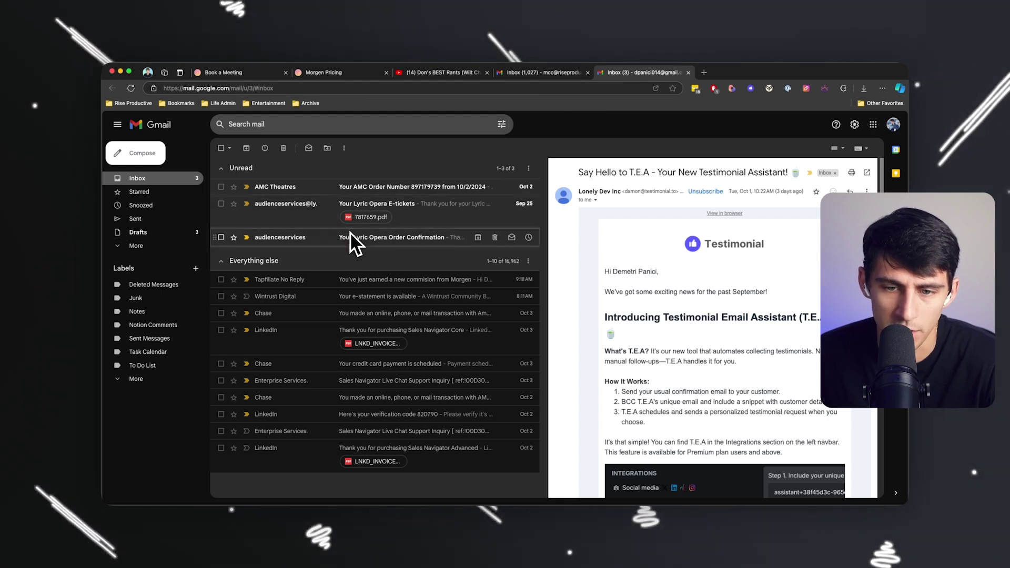
left_click(368, 216)
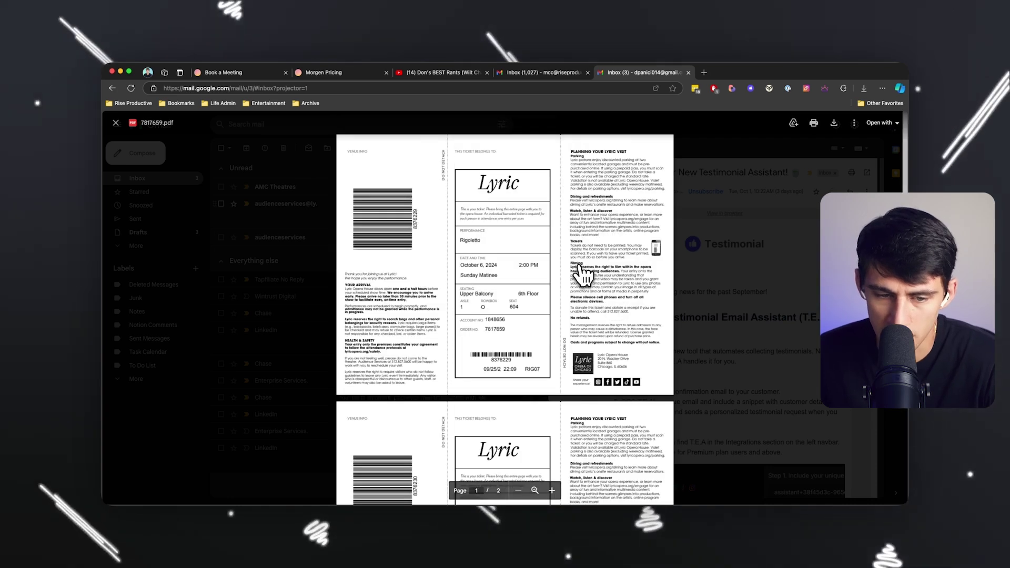
scroll(581, 273, "down", 5)
left_click(711, 173)
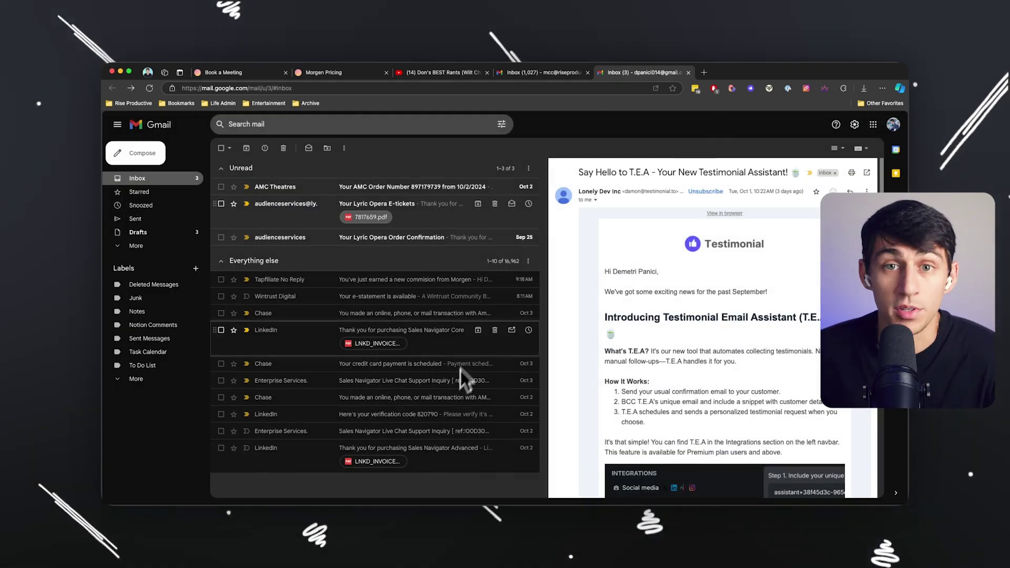
key("super+Tab")
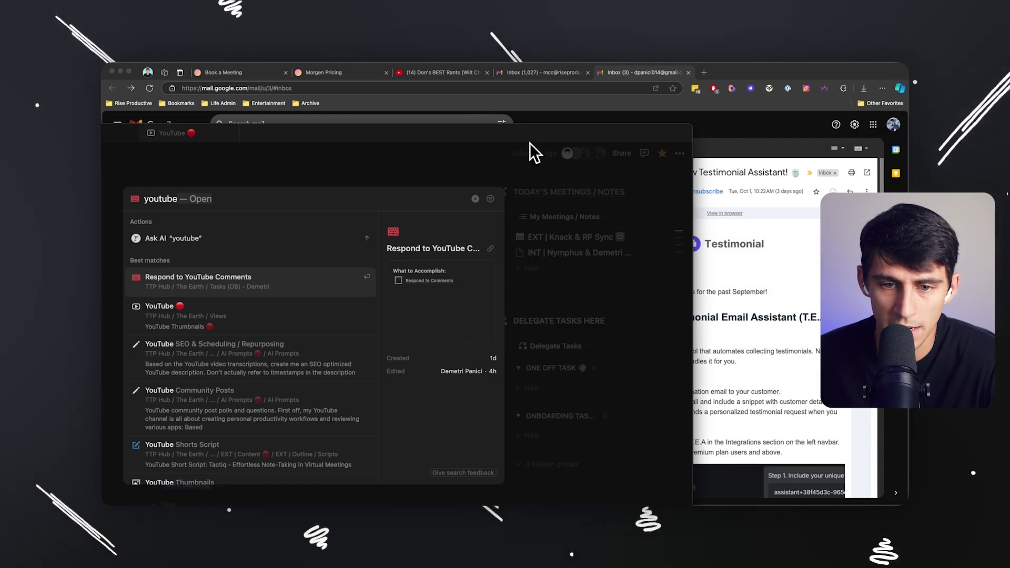
key("Escape")
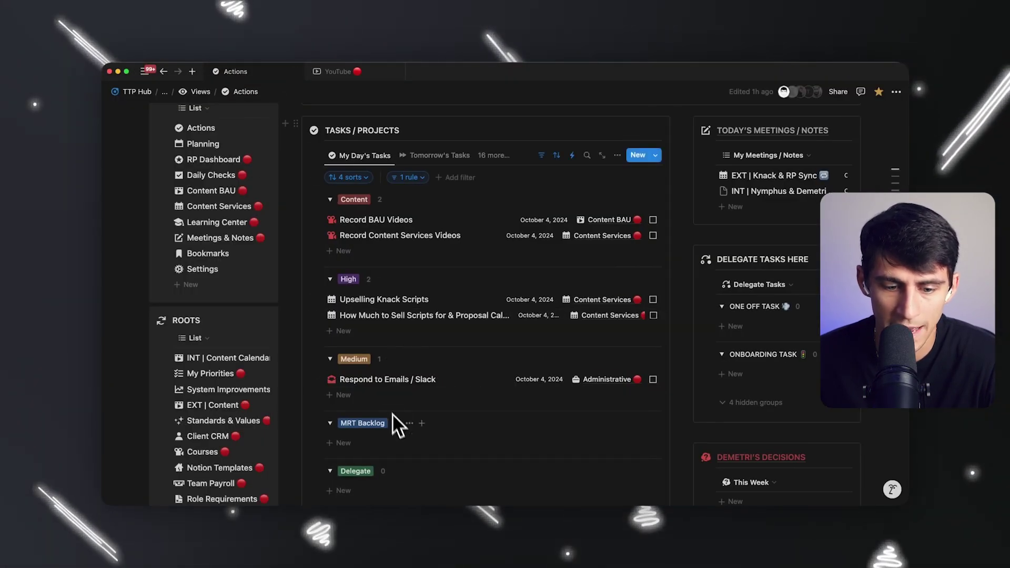
scroll(450, 357, "down", 1)
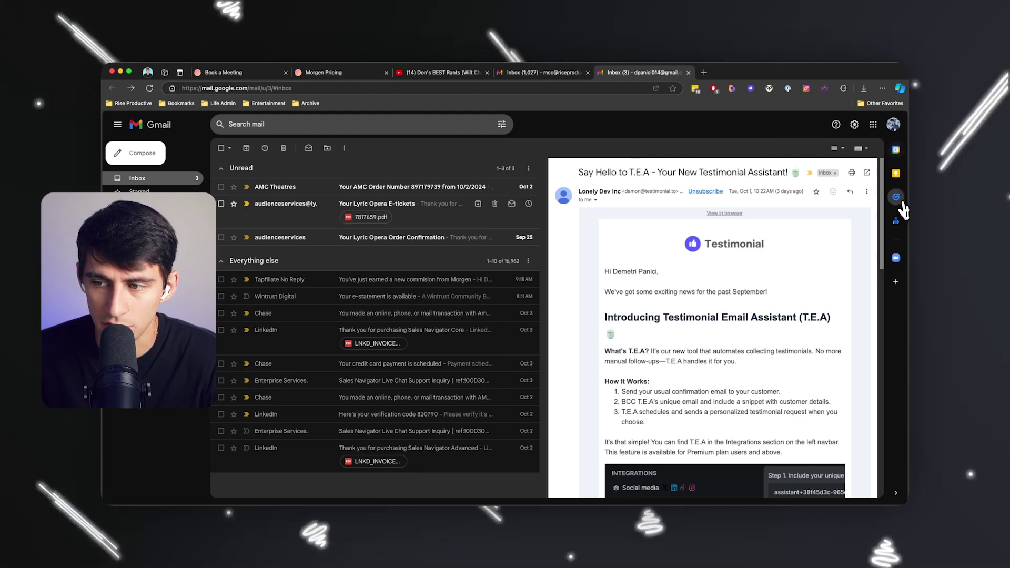
left_click(896, 196)
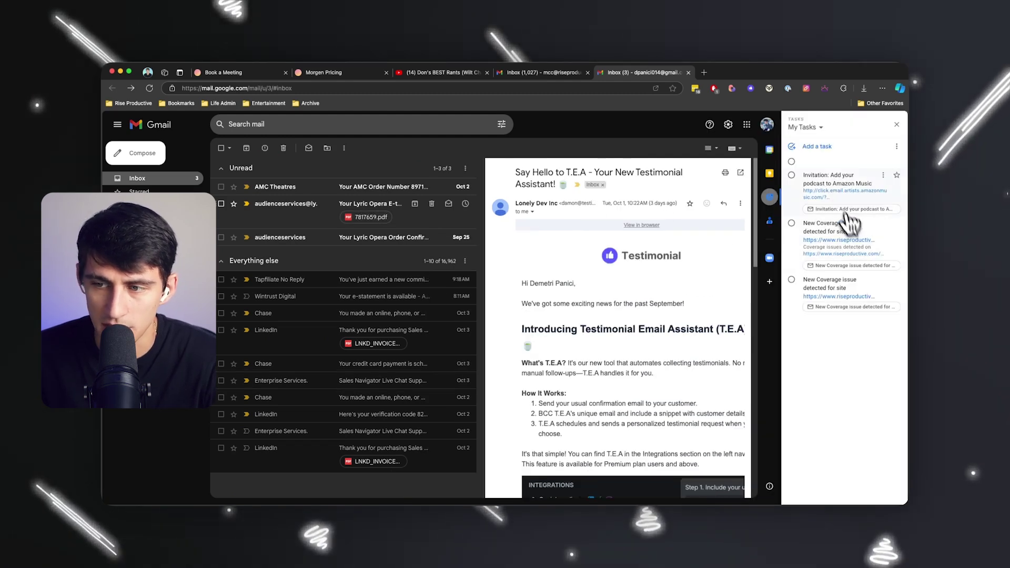
Create a new label named 'Tasks Inbox' and bring up its label options menu.
right_click(294, 235)
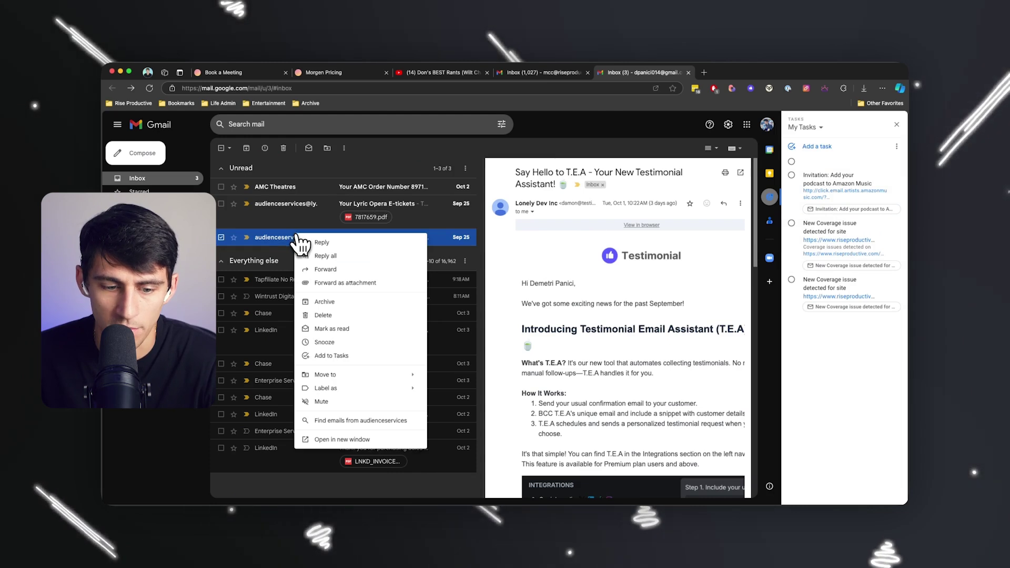
left_click(896, 124)
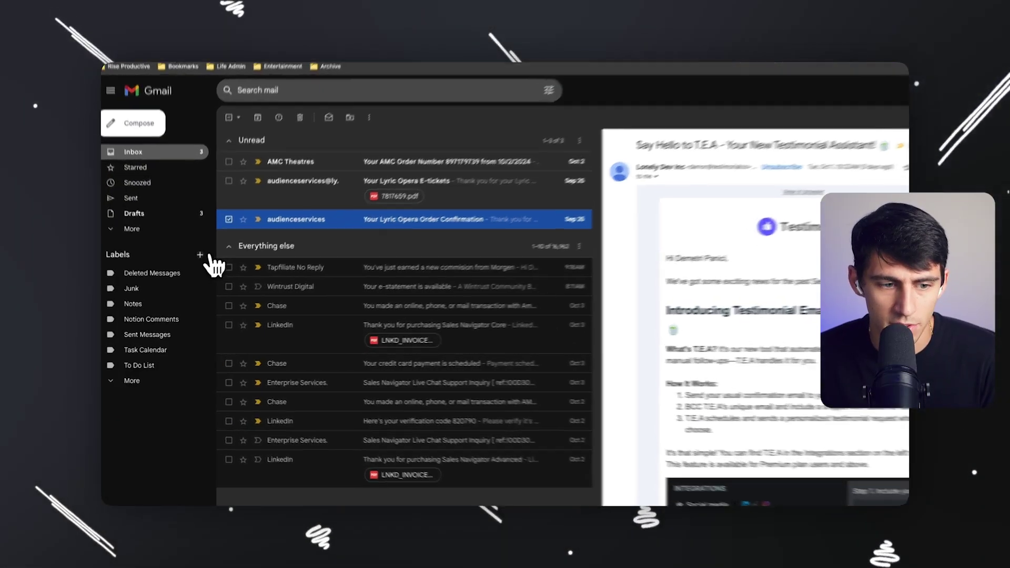
left_click(195, 269)
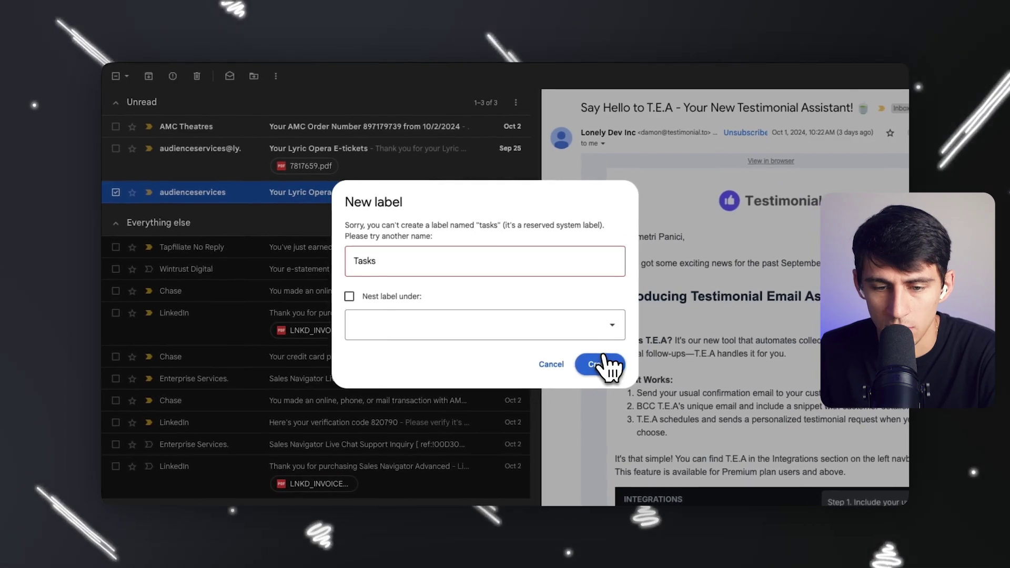
left_click(633, 270)
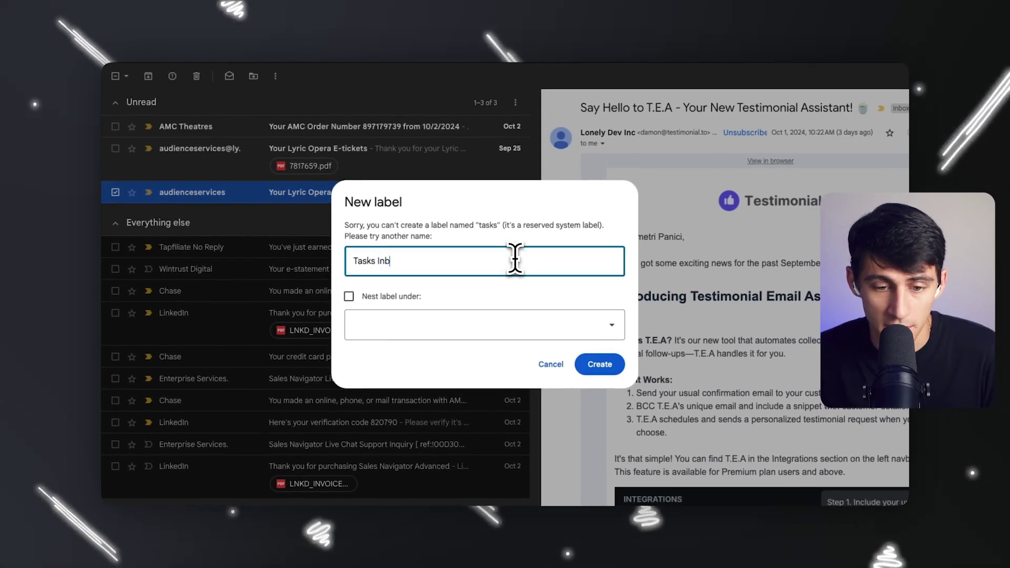
left_click(600, 364)
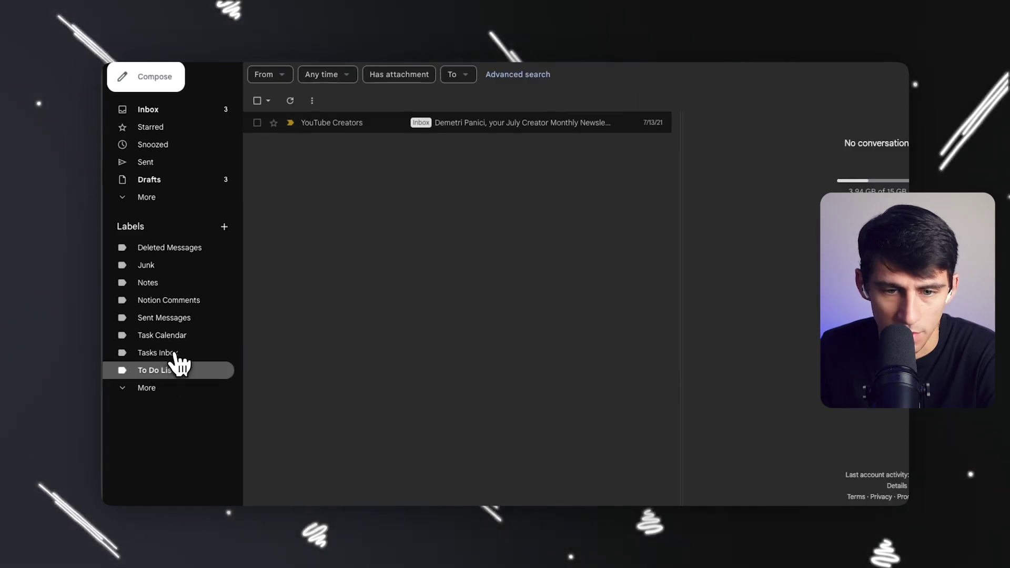
left_click(197, 365)
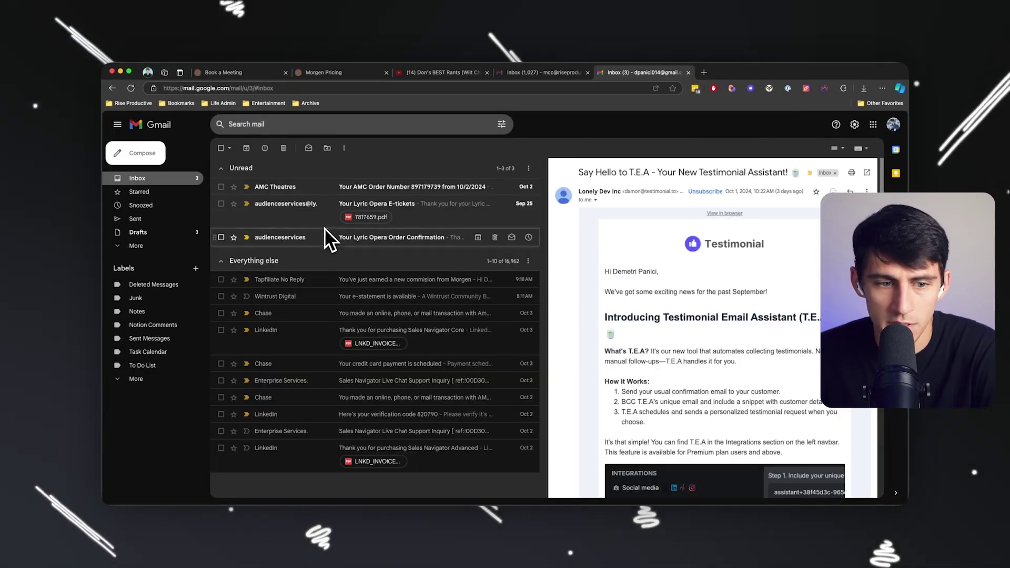
Label the opera order confirmation, Lyric Opera E-tickets and AMC order emails To Do List.
right_click(325, 231)
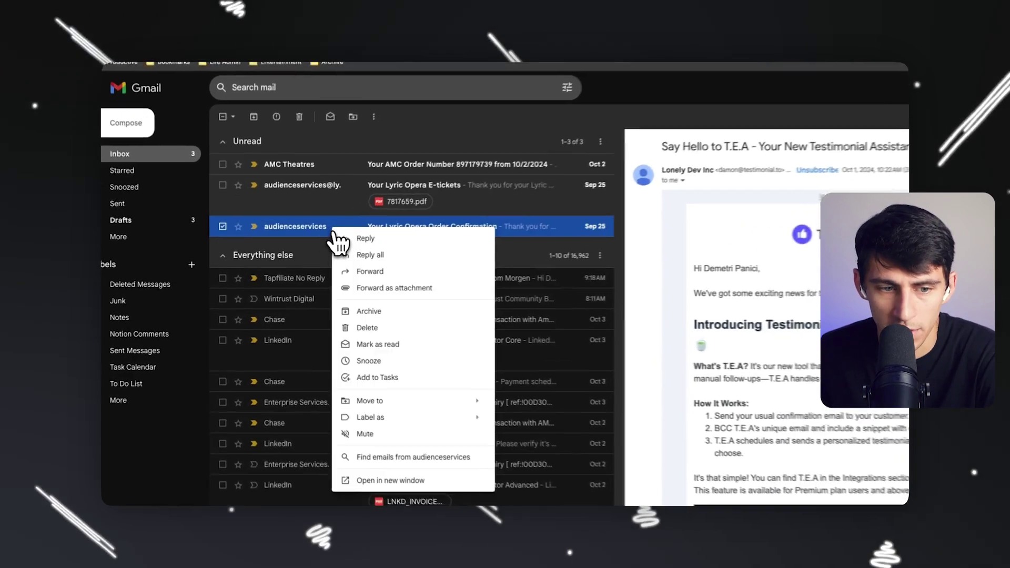
mouse_move(389, 417)
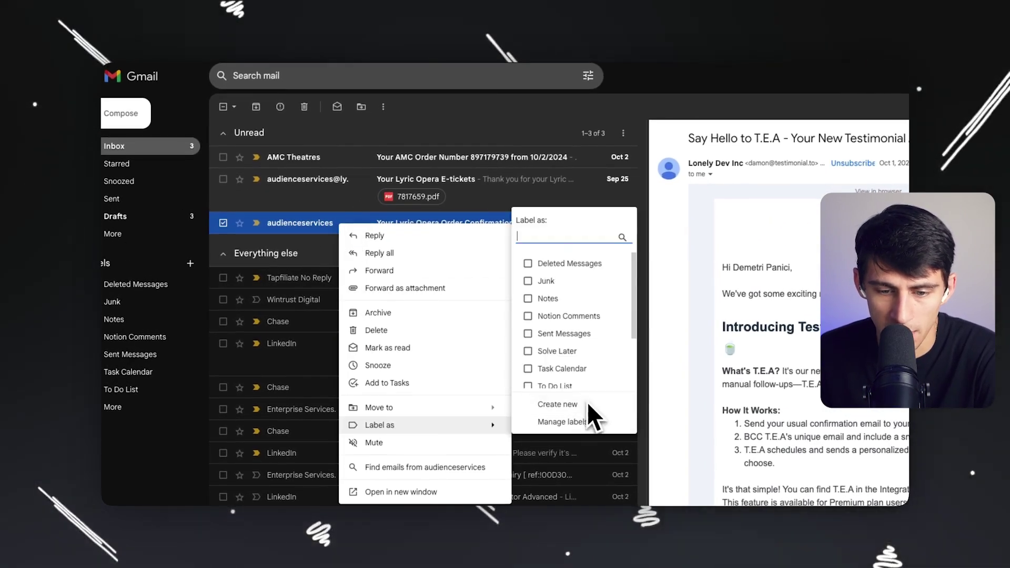
left_click(580, 387)
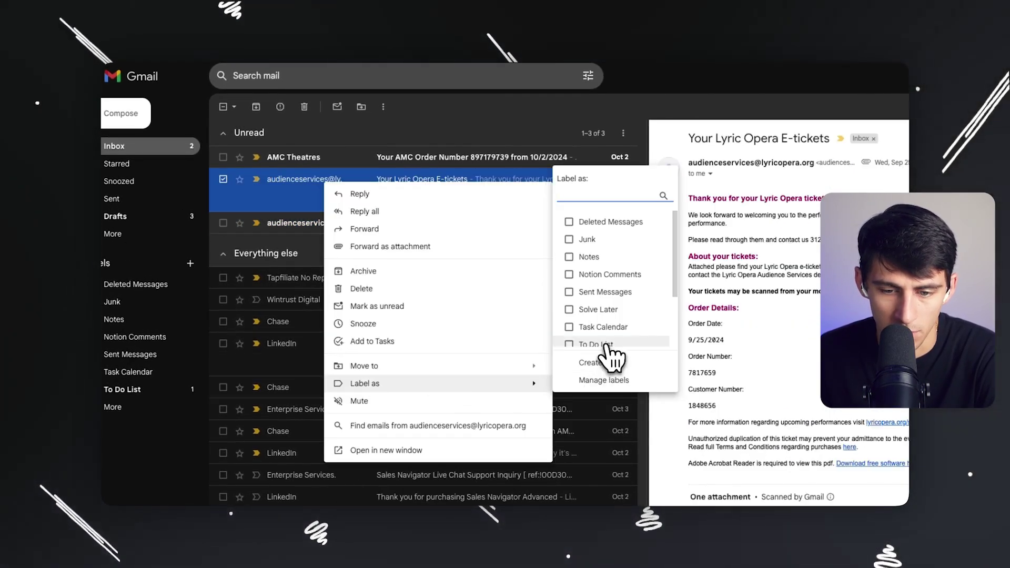
left_click(605, 344)
right_click(326, 156)
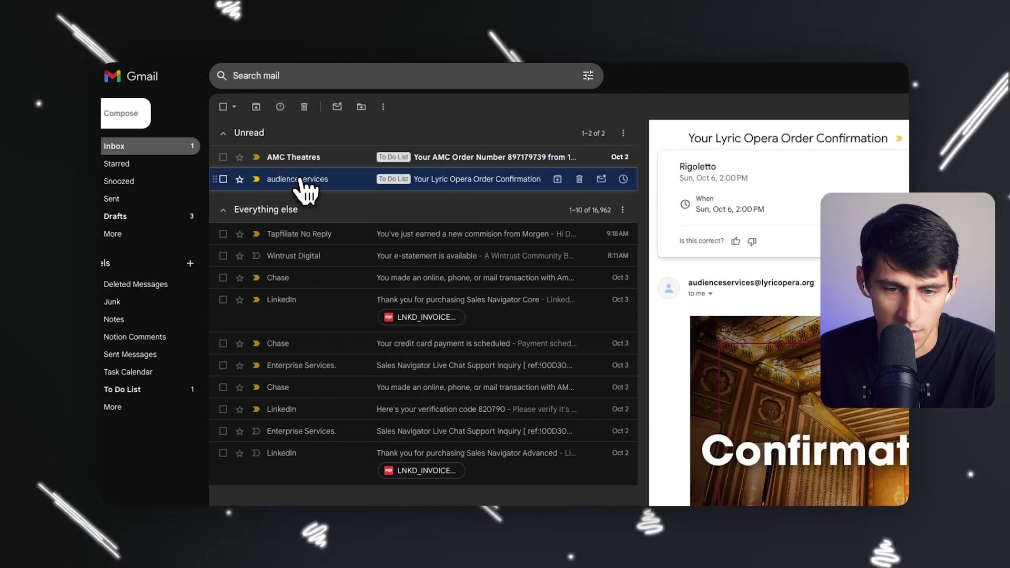
left_click(300, 158)
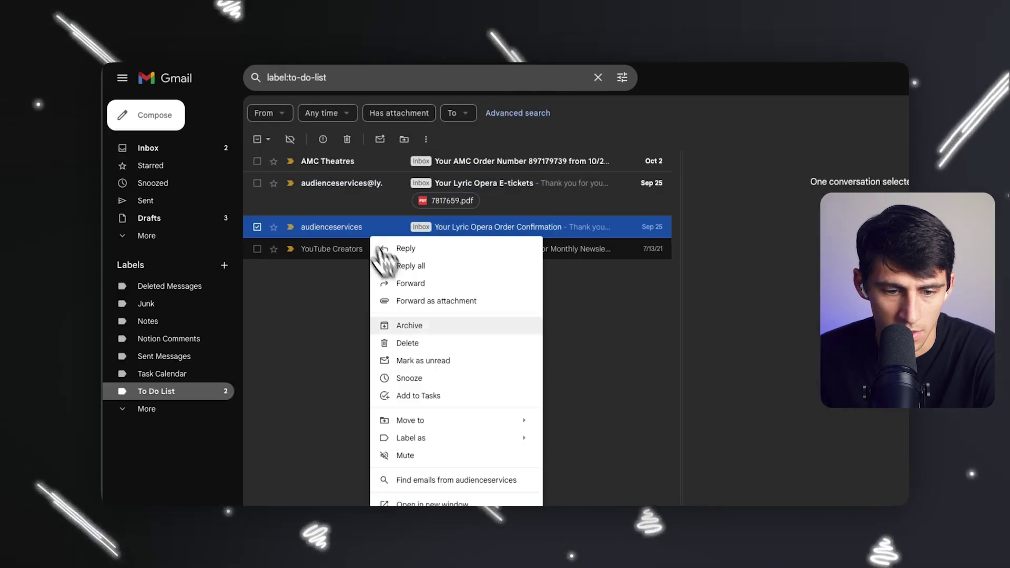
From the To Do List label, pop out the opera confirmation and add a blank MRT Backlog task.
left_click(427, 355)
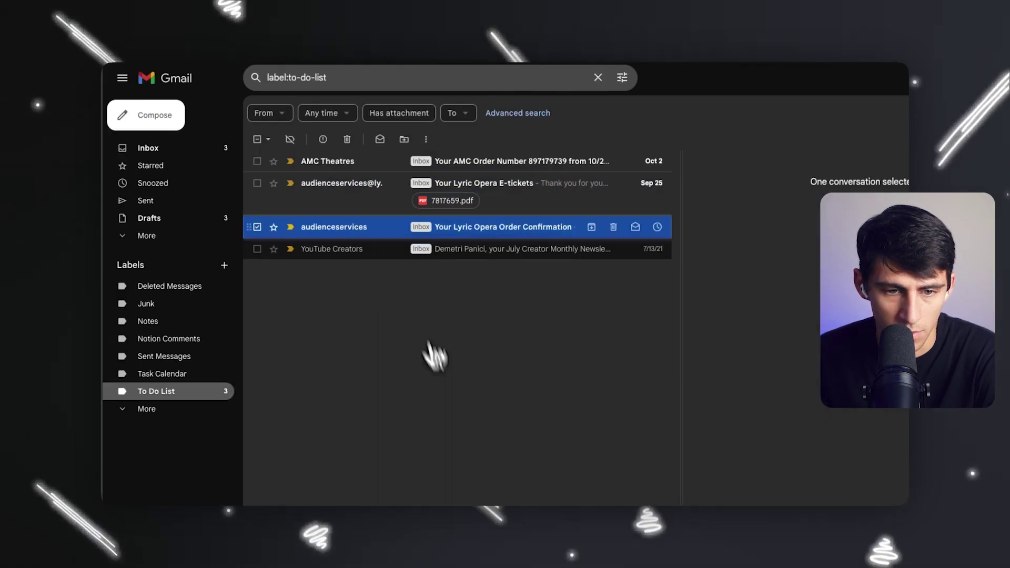
left_click(349, 231)
scroll(888, 339, "down", 5)
scroll(888, 347, "up", 5)
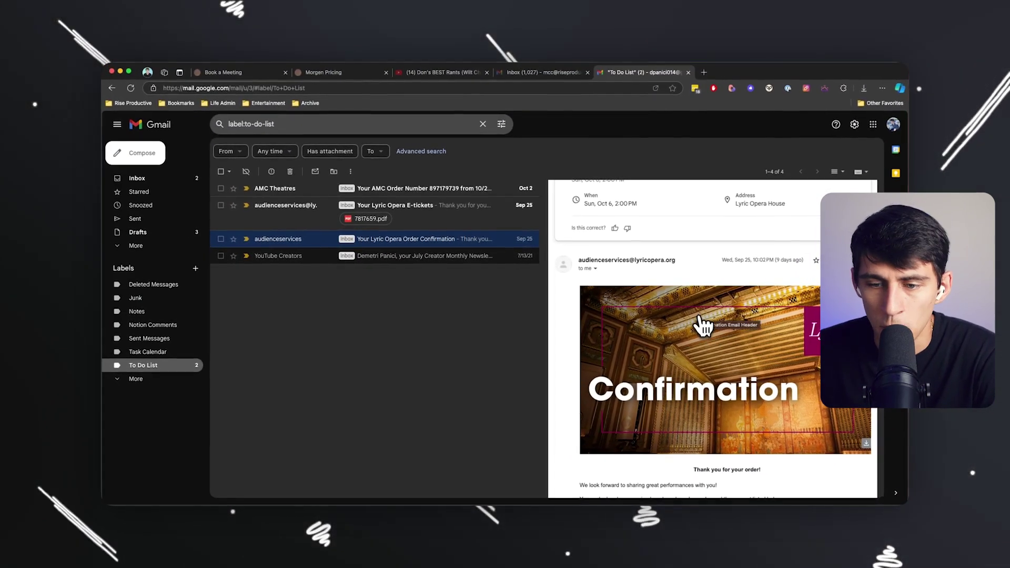
scroll(678, 253, "up", 2)
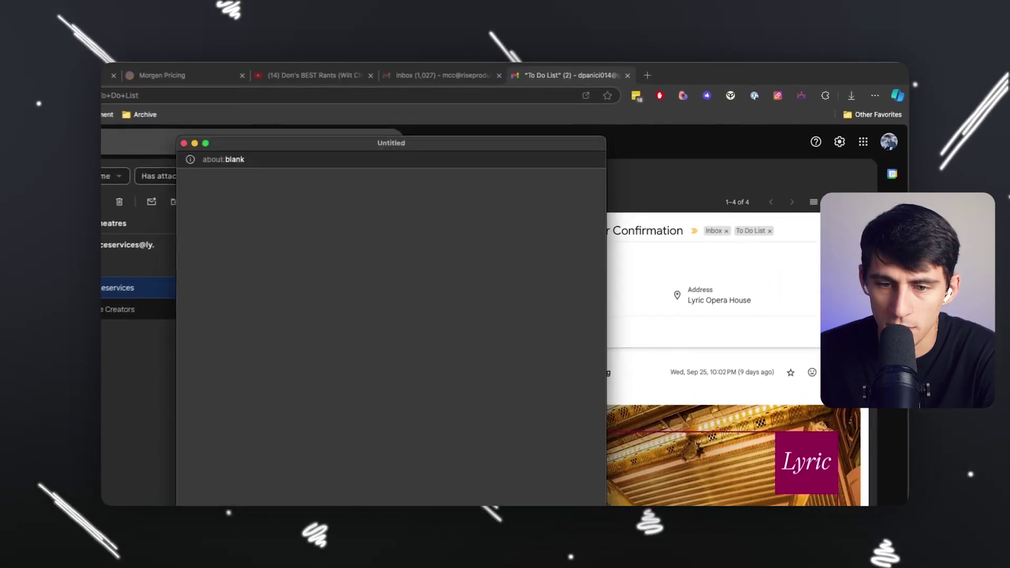
left_click(463, 119)
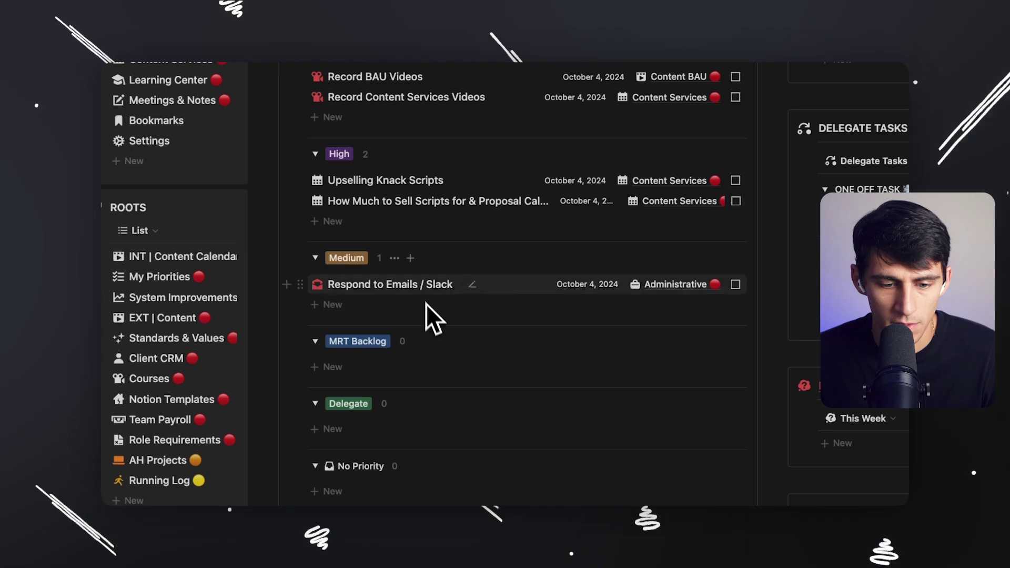
left_click(401, 367)
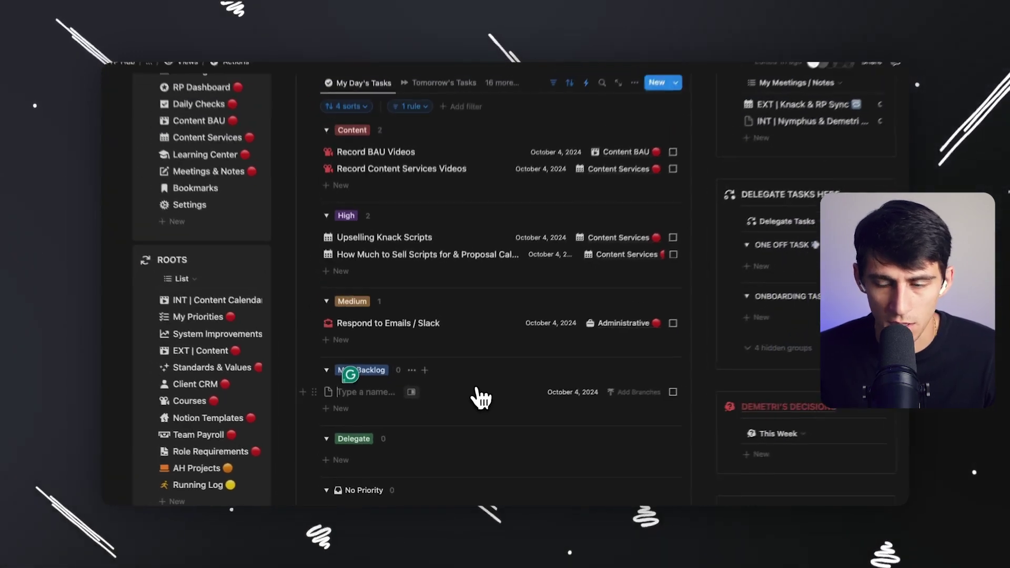
Title the new task 'Lyric Opera Tickets' and add 'Order confirmation' under its Actions.
left_click(434, 367)
type("Luric")
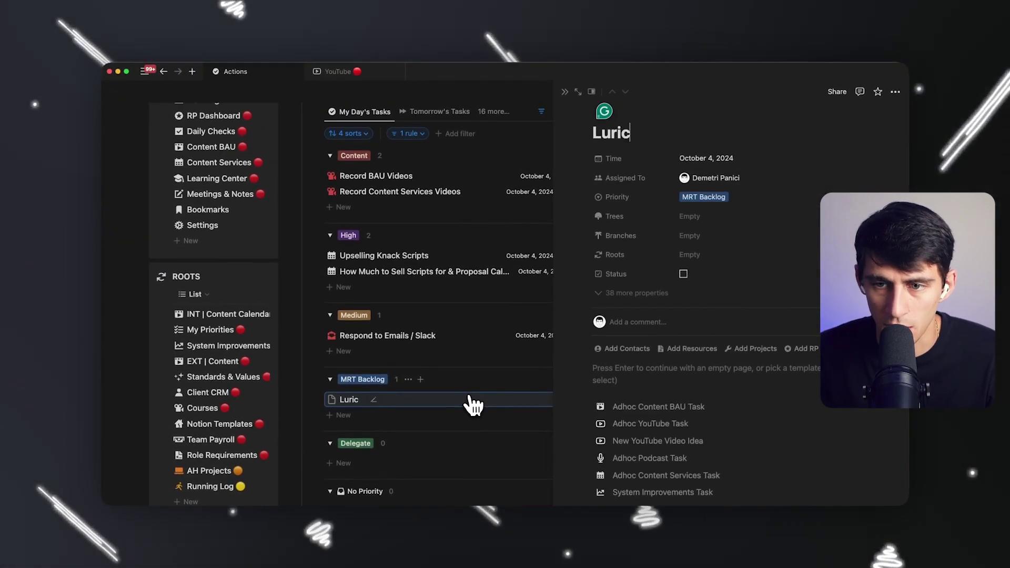
key("BackSpace")
type("yric Opera Tickets")
key("Return")
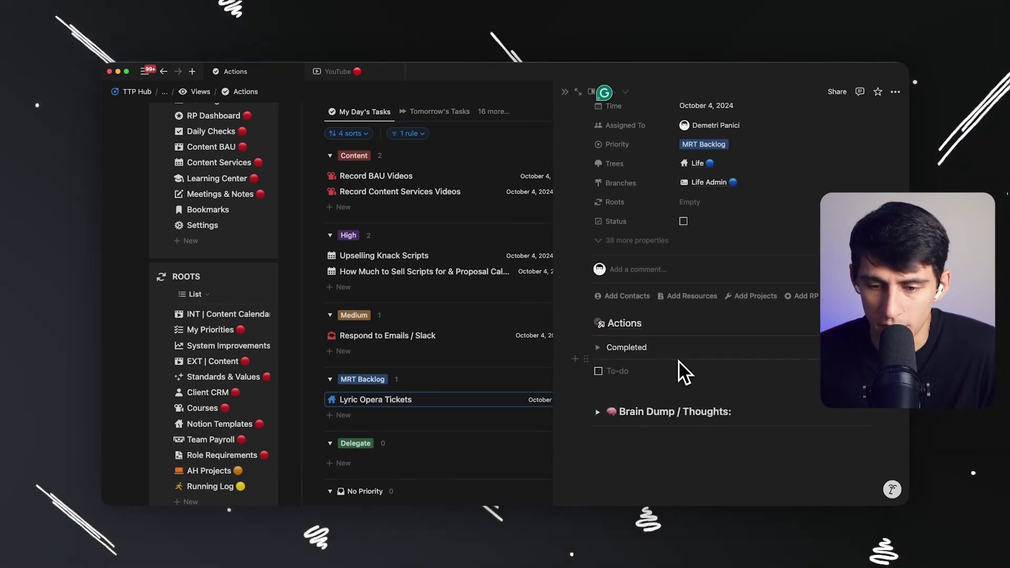
left_click(681, 368)
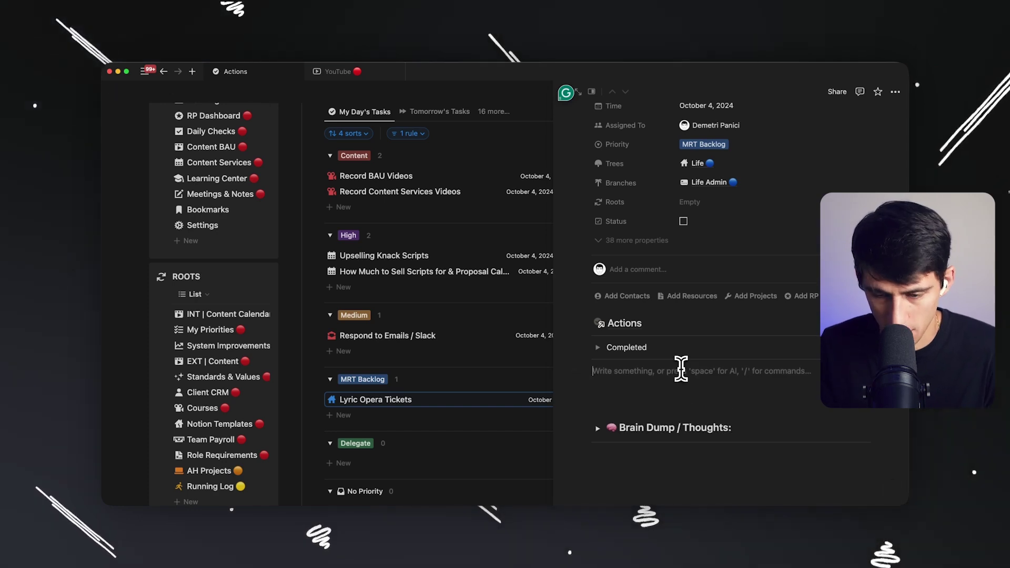
type("Order confirmation")
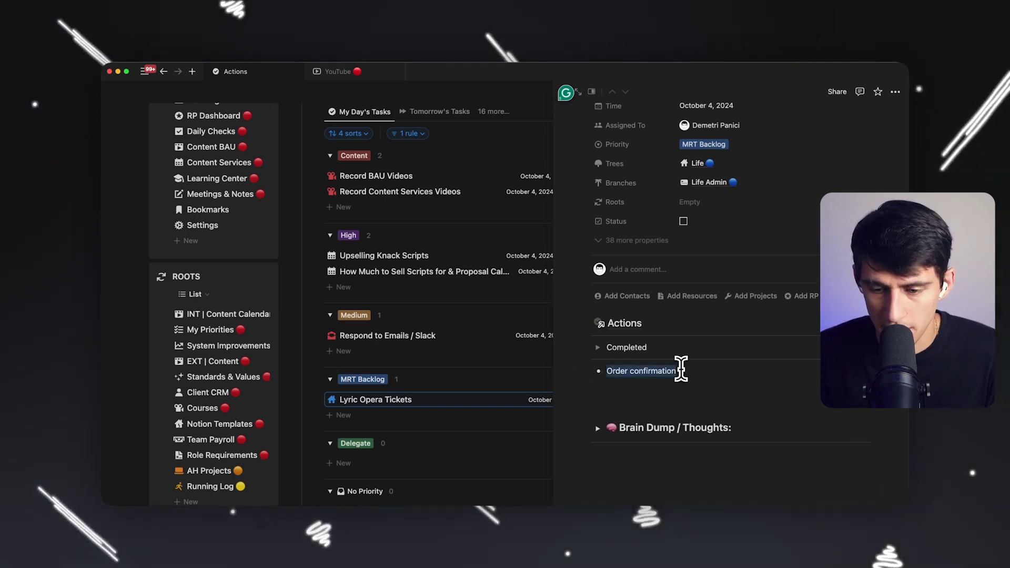
Close the order confirmation window and open the Lyric Opera E-tickets email.
key("super+Tab")
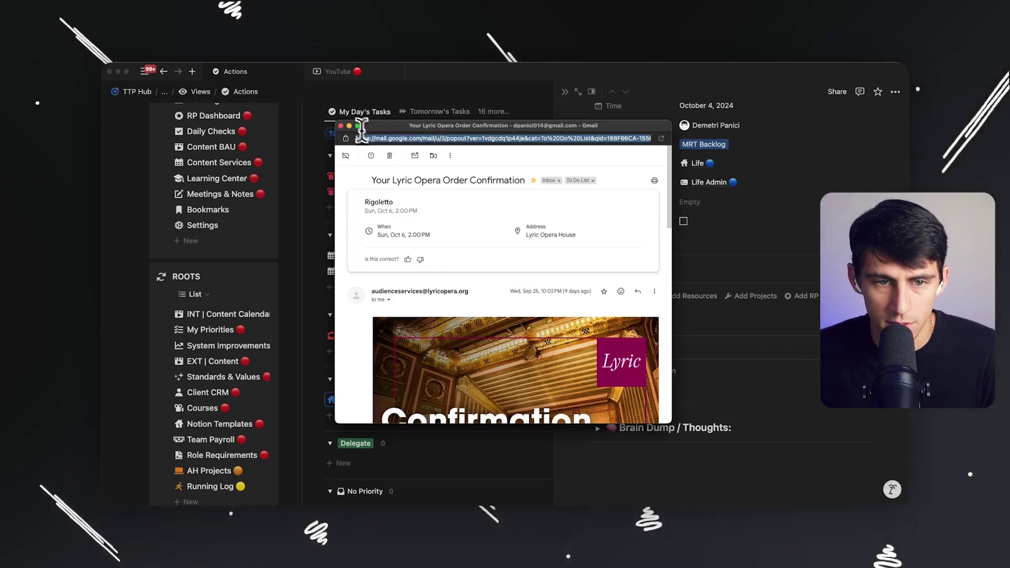
left_click(340, 126)
left_click(400, 206)
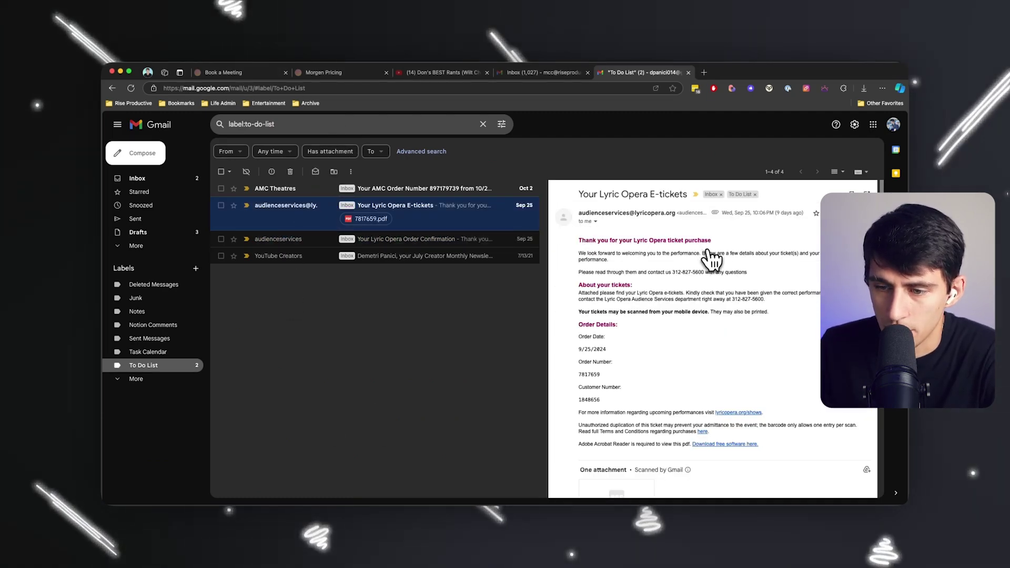
Pop out the e-tickets email and start a new bullet below Order confirmation in the task.
scroll(715, 284, "down", 3)
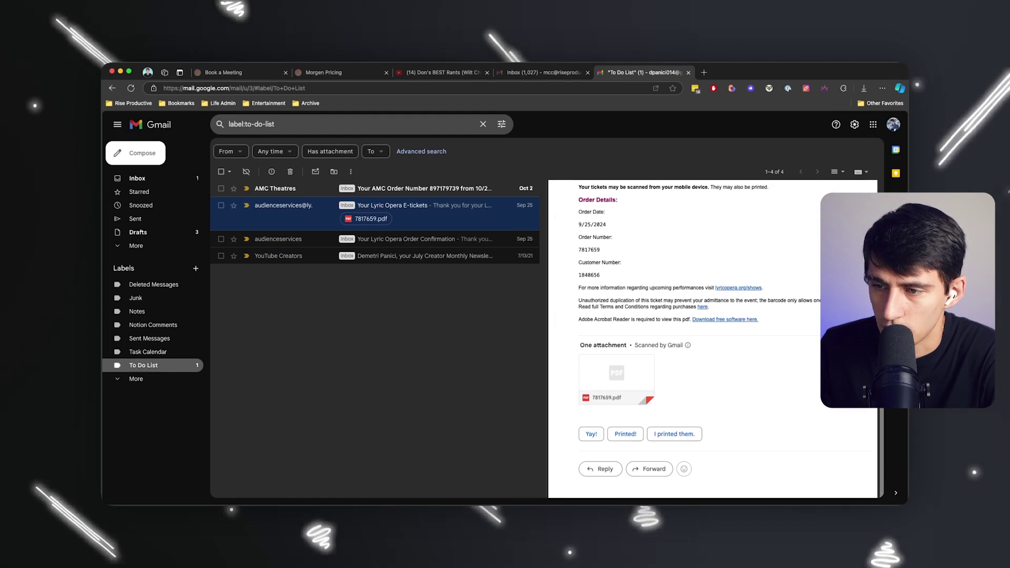
scroll(815, 199, "up", 3)
left_click(867, 189)
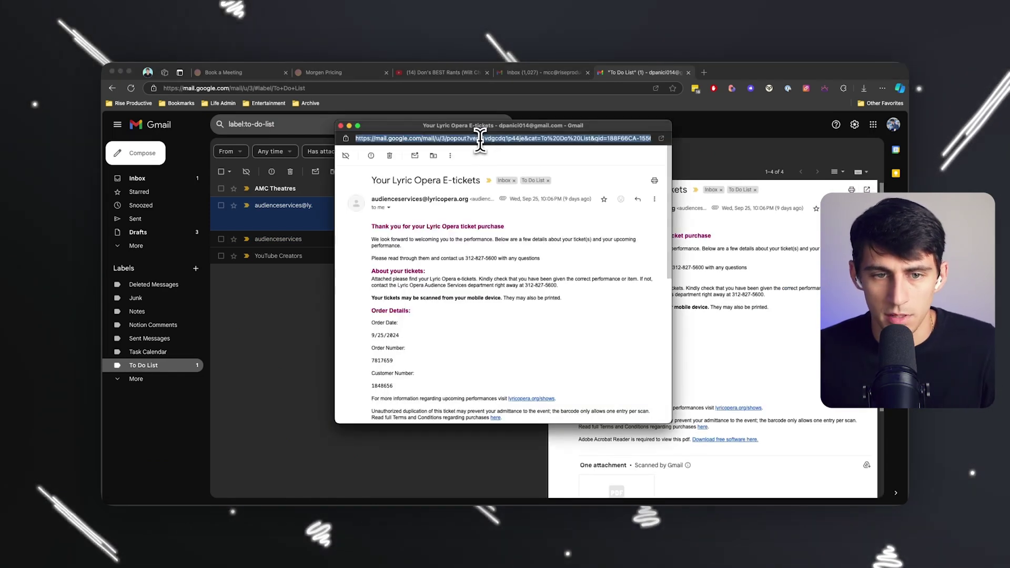
left_click(404, 492)
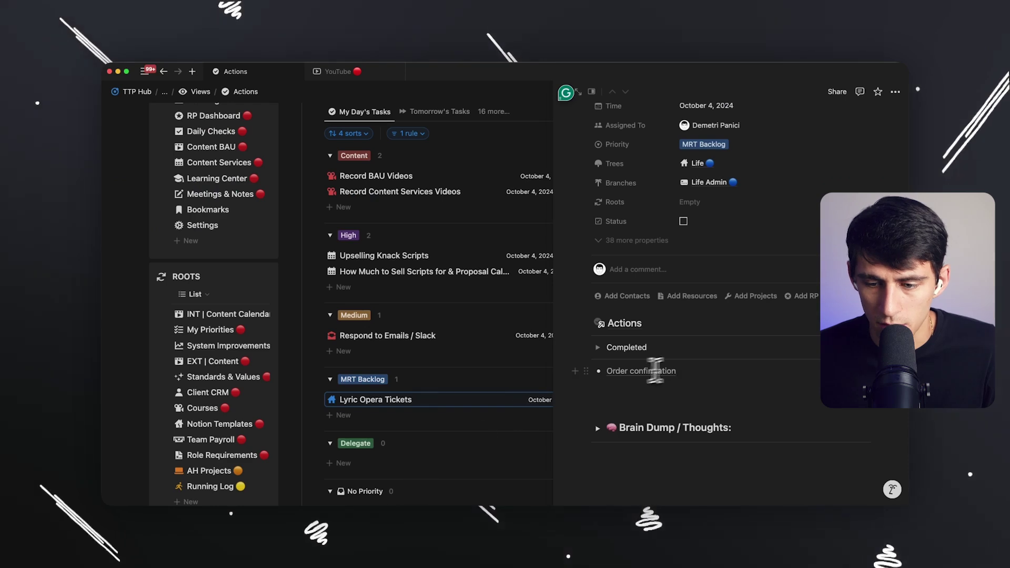
key("Return")
Download the e-ticket PDF and attach it to the Notion task as 'Lyric Opera Tickets.pdf'.
key("super+Tab")
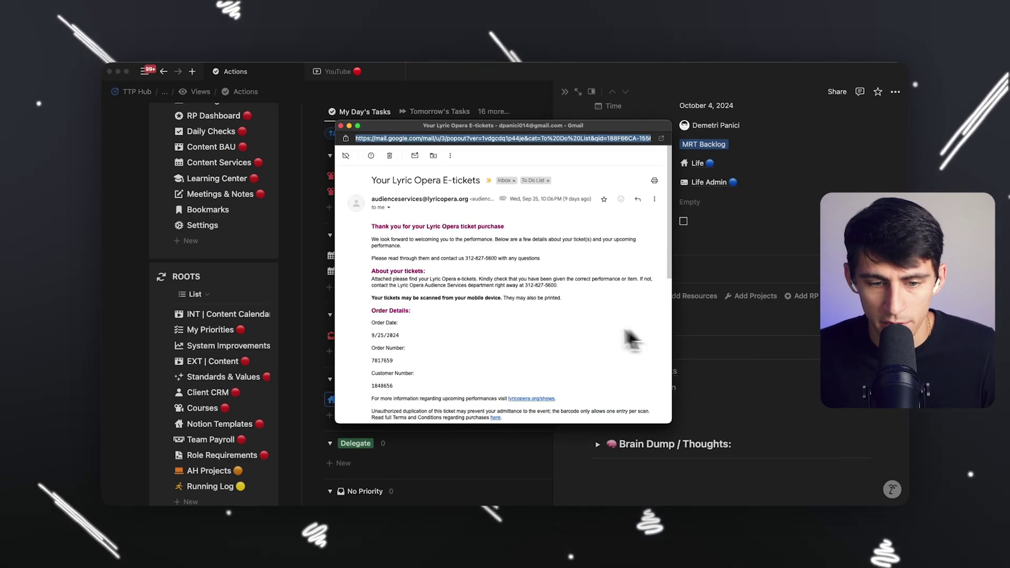
scroll(587, 311, "down", 10)
left_click(390, 202)
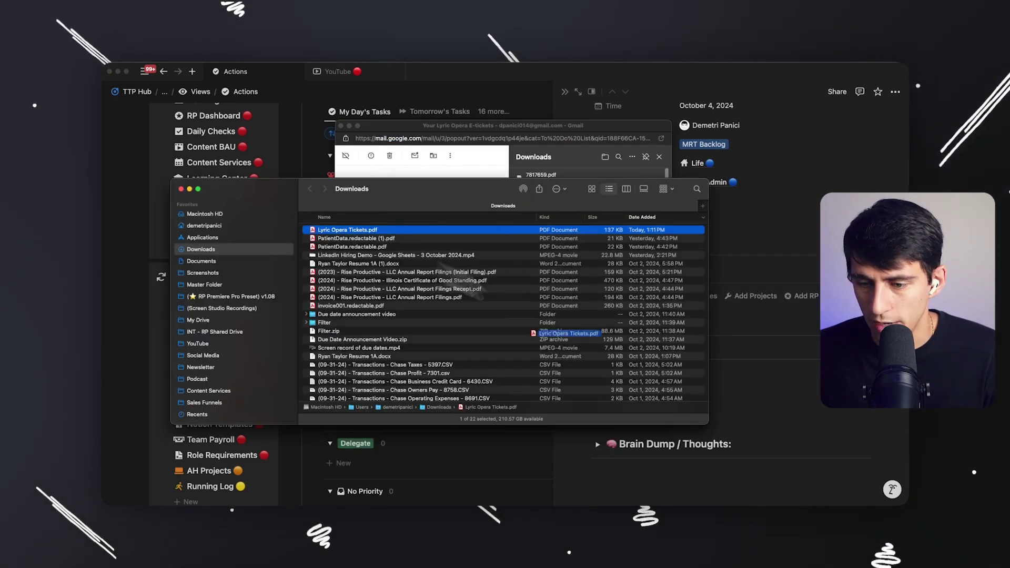
left_click_drag(552, 399, 689, 389)
left_click(382, 494)
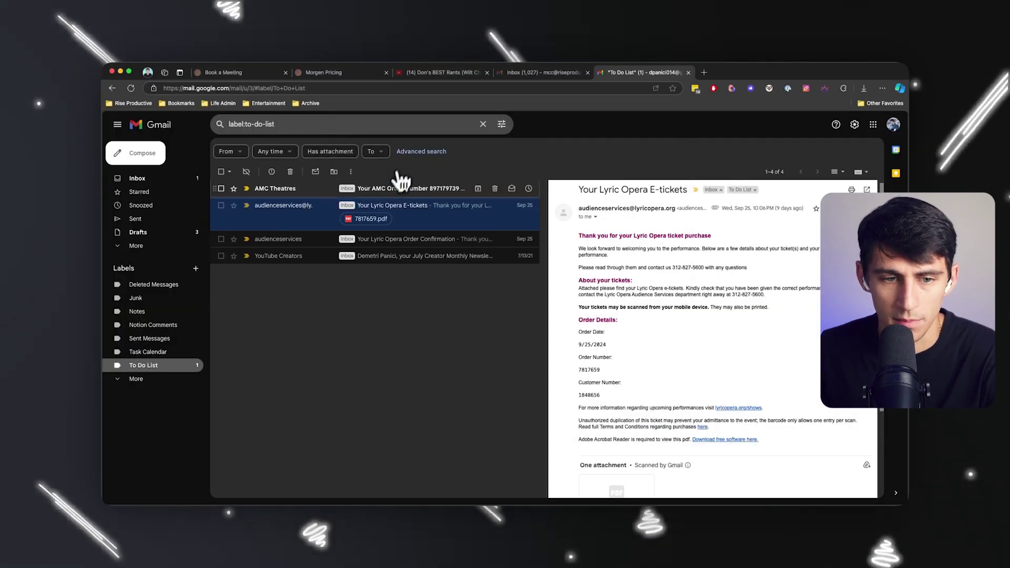
Open the AMC Theatres order email in its own window and select its web address.
left_click(334, 190)
scroll(751, 349, "down", 4)
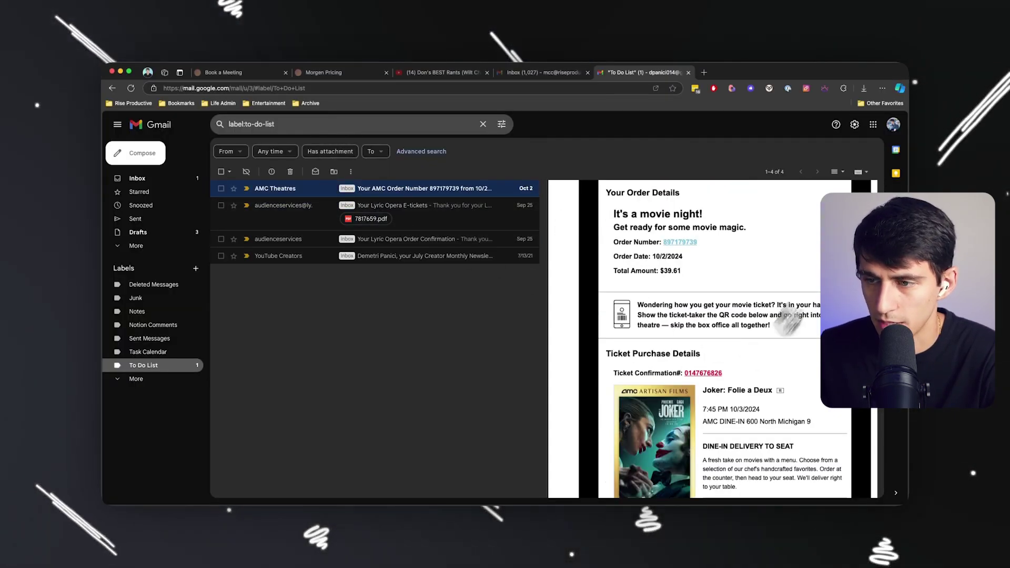
scroll(872, 180, "up", 3)
left_click(866, 194)
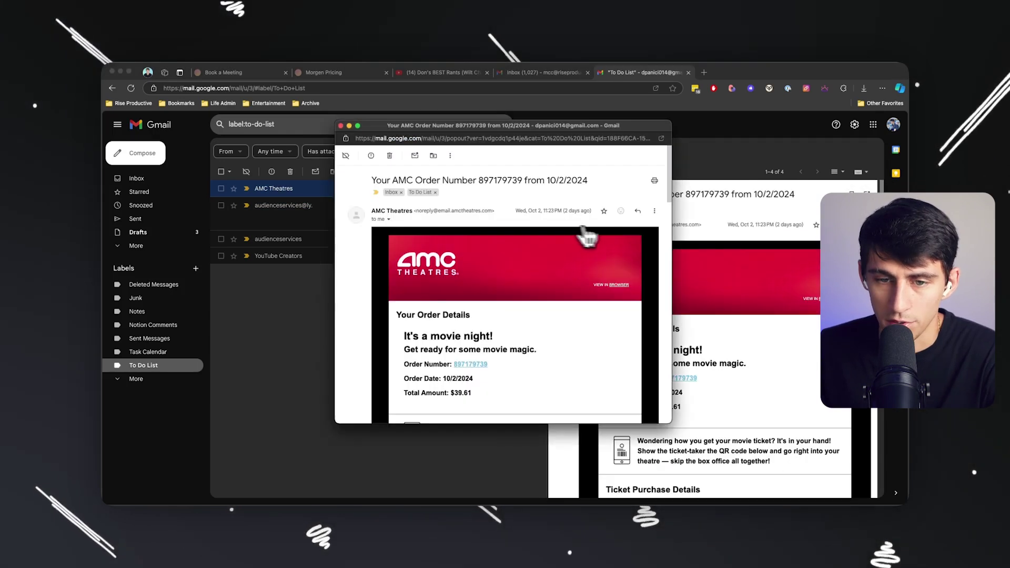
left_click(472, 139)
Reschedule the Lyric Opera Tickets task to October 6.
mouse_move(447, 458)
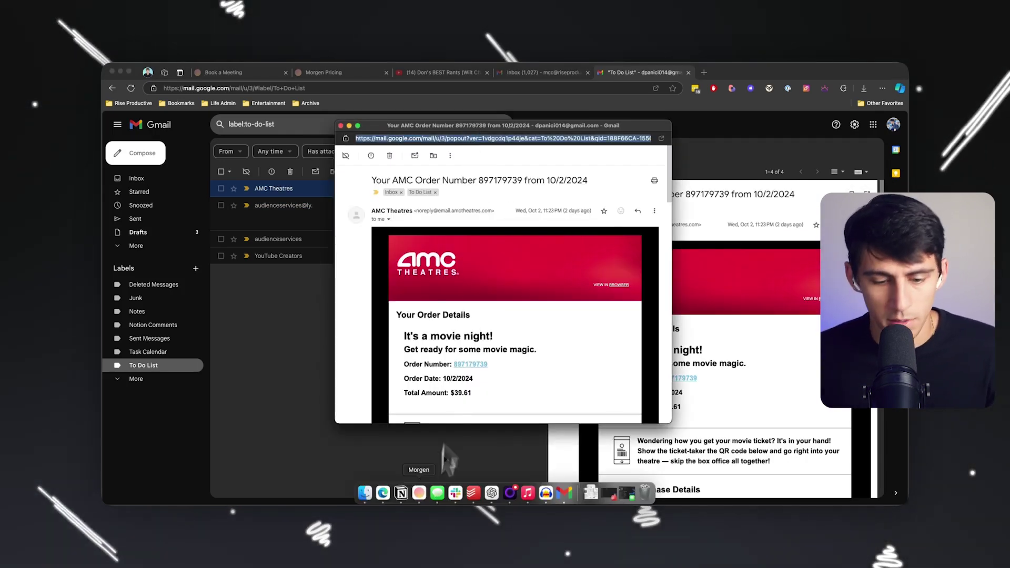
left_click(401, 493)
left_click(534, 401)
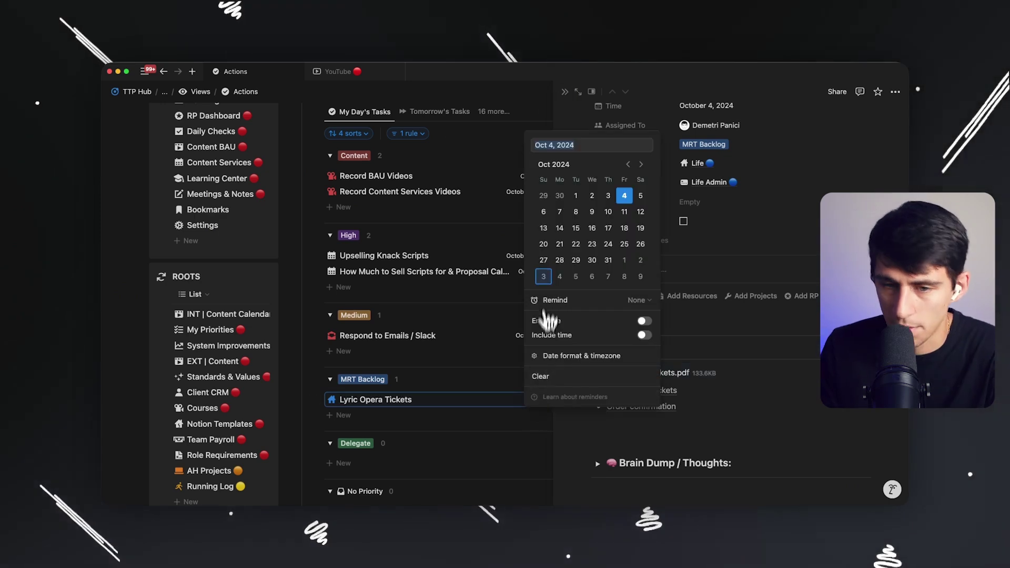
left_click(542, 213)
Create an MRT Backlog task from the life task template titled 'Watch Joker 2'.
left_click(458, 408)
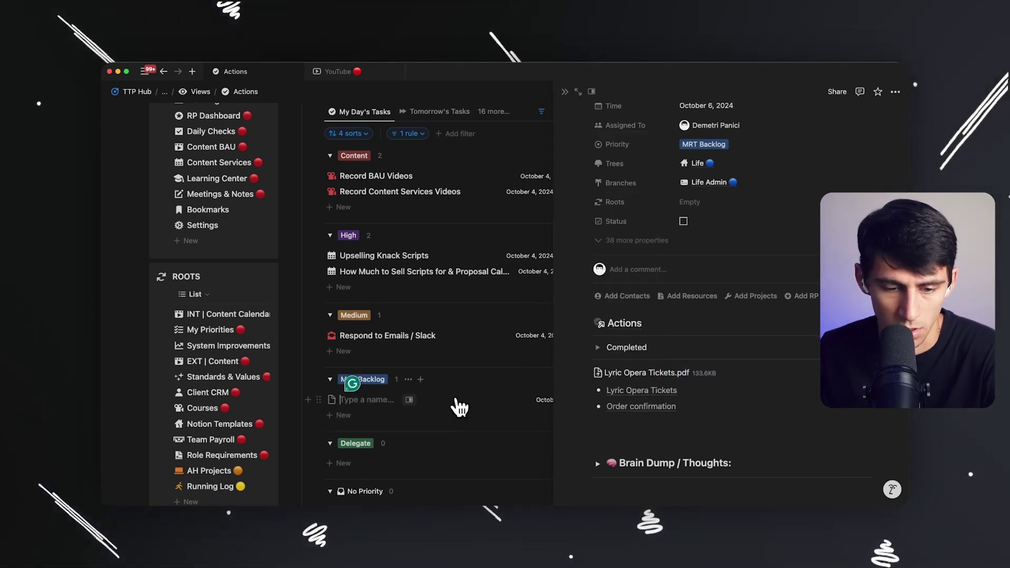
left_click(461, 408)
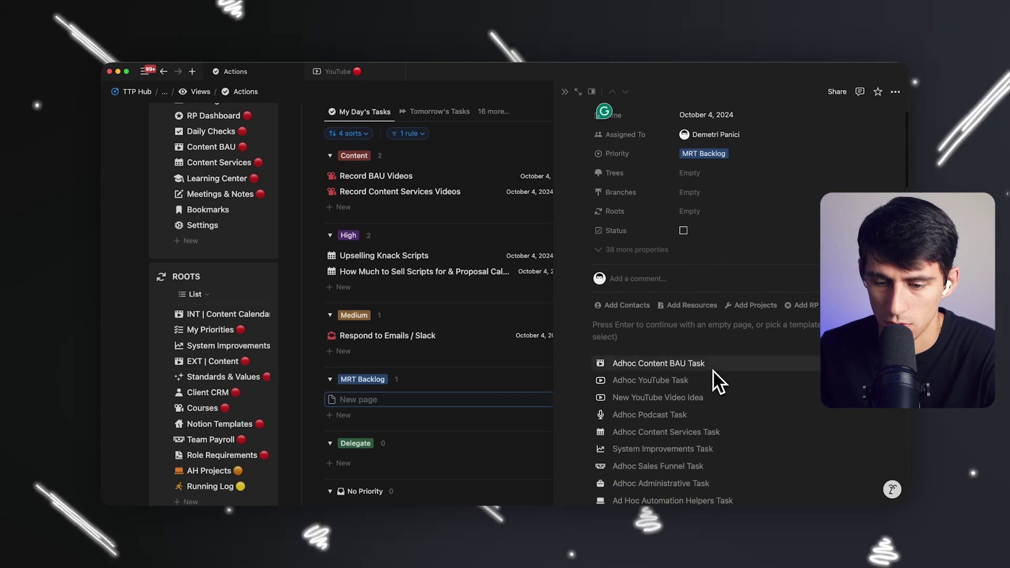
left_click(711, 375)
triple_click(688, 160)
type("Watch Joker 2")
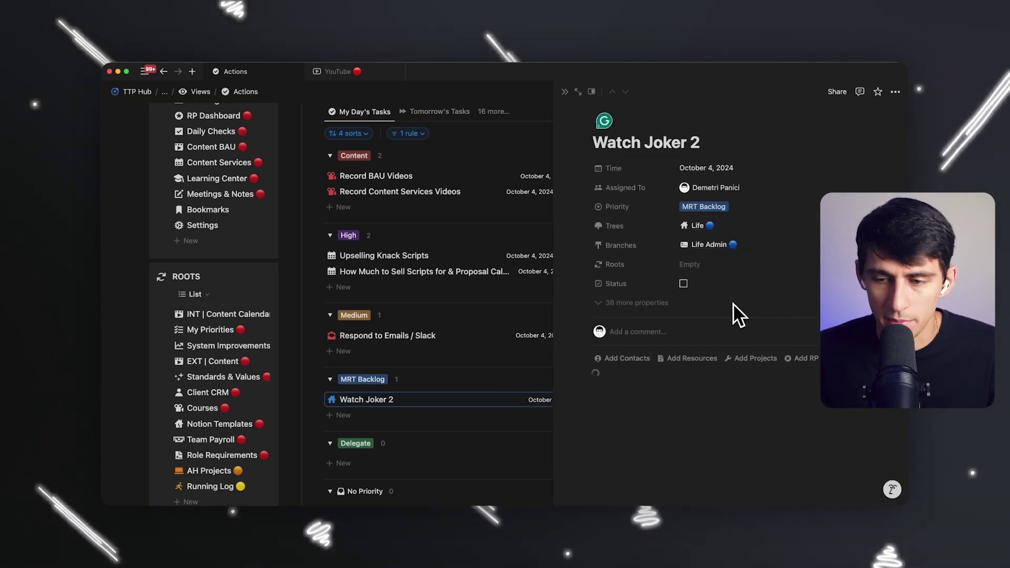
Start a 'Ticket' bullet on the empty Actions line of Watch Joker 2.
left_click(629, 430)
key("BackSpace")
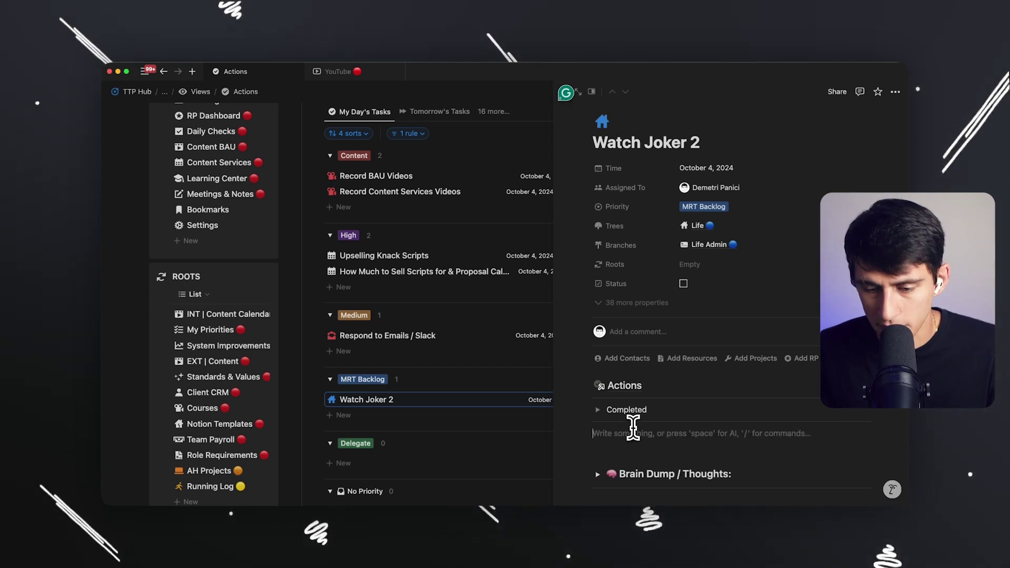
type("-")
double_click(626, 433)
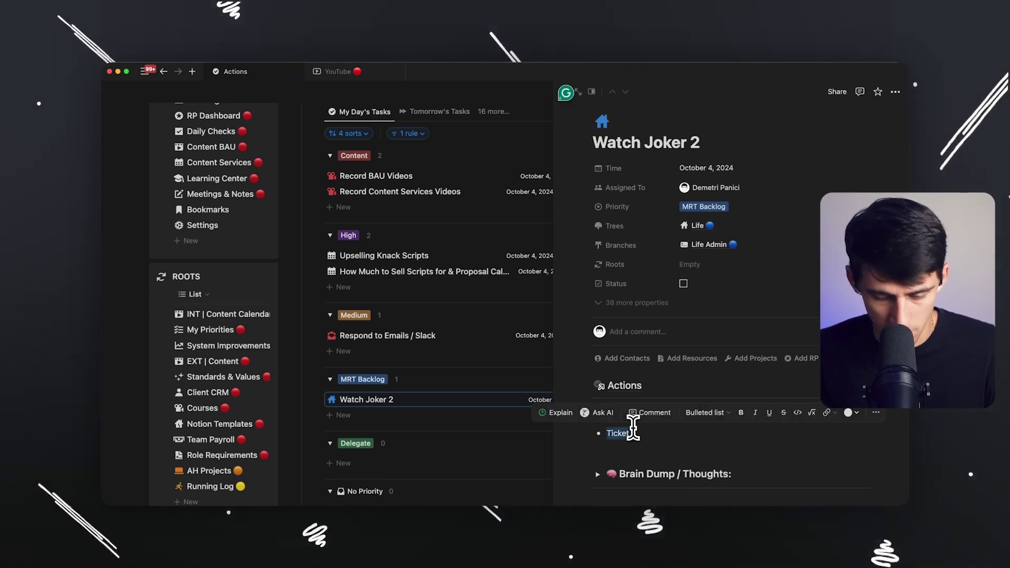
Close the AMC order email's pop-out window and read through the email.
left_click(382, 494)
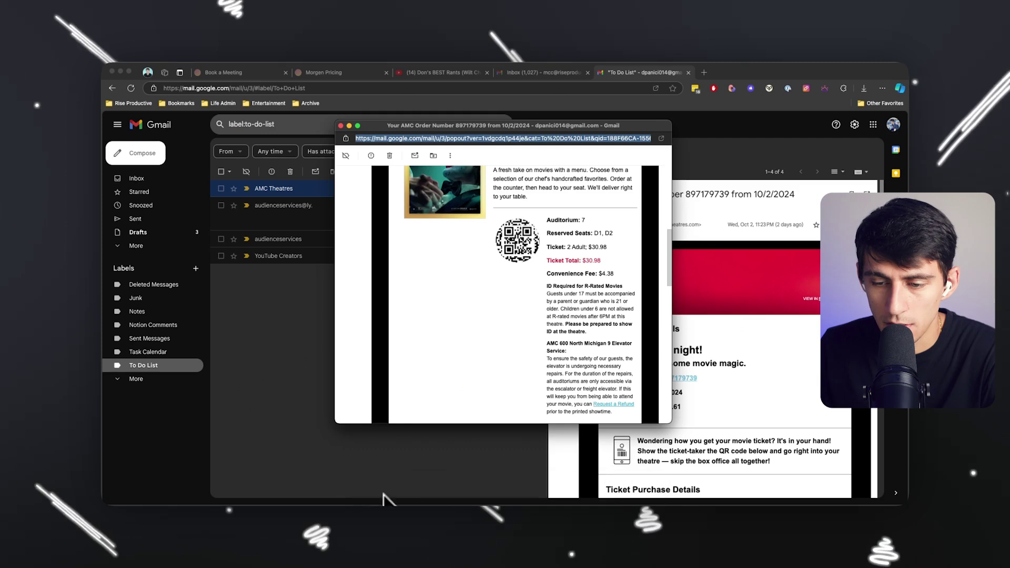
left_click(340, 126)
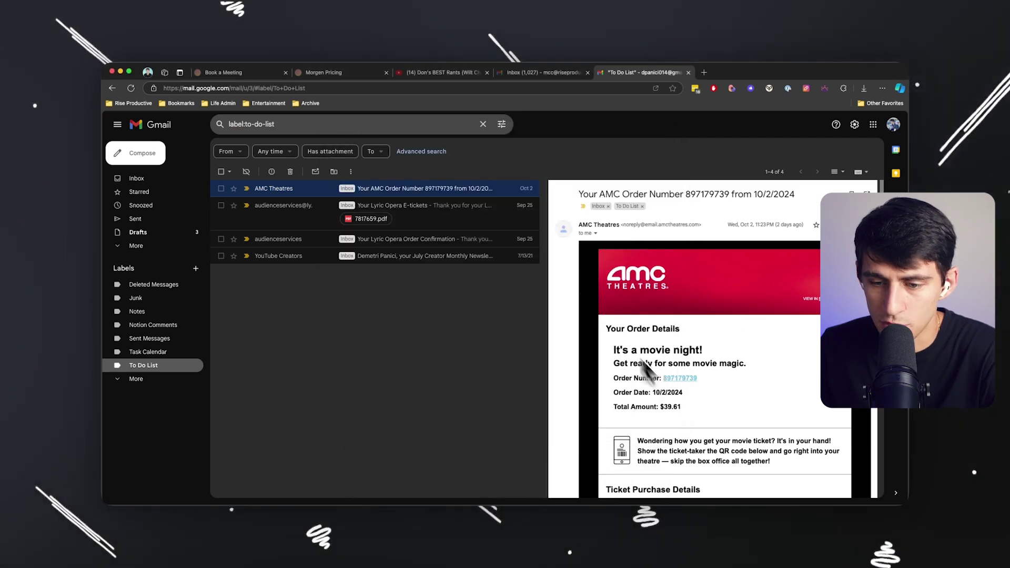
scroll(681, 408, "down", 5)
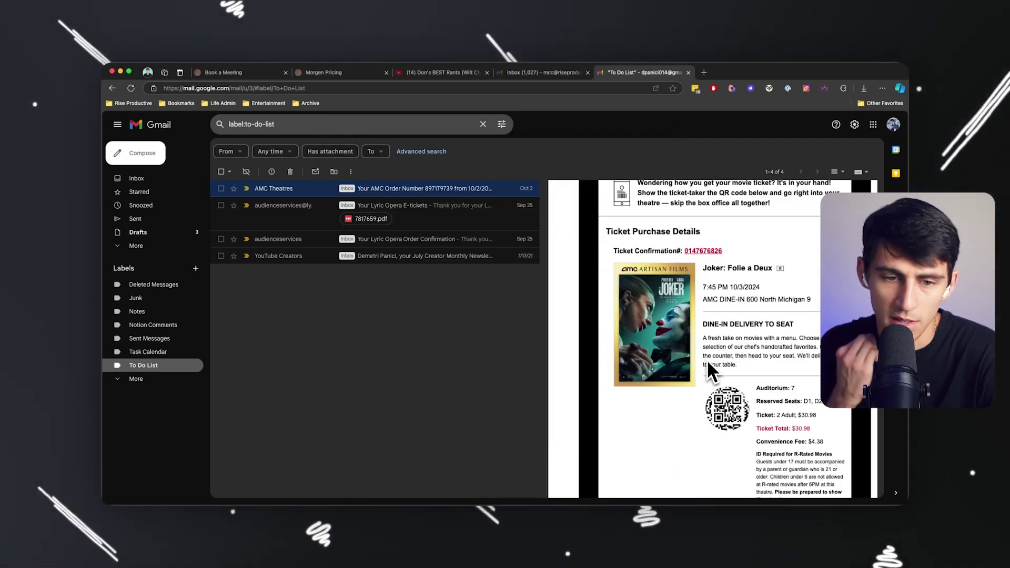
scroll(702, 355, "down", 1)
scroll(702, 354, "down", 6)
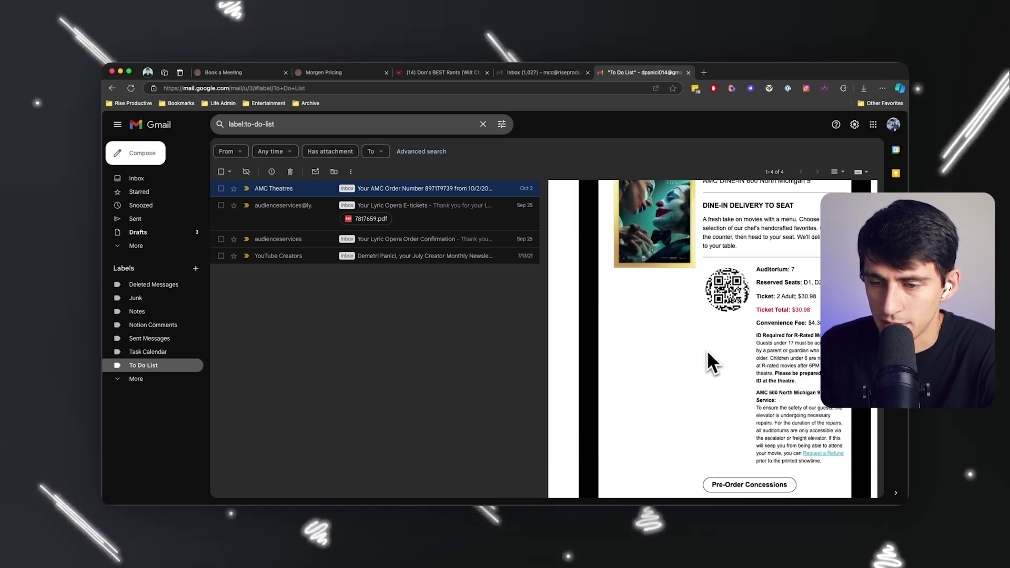
scroll(734, 300, "up", 4)
scroll(736, 296, "down", 1)
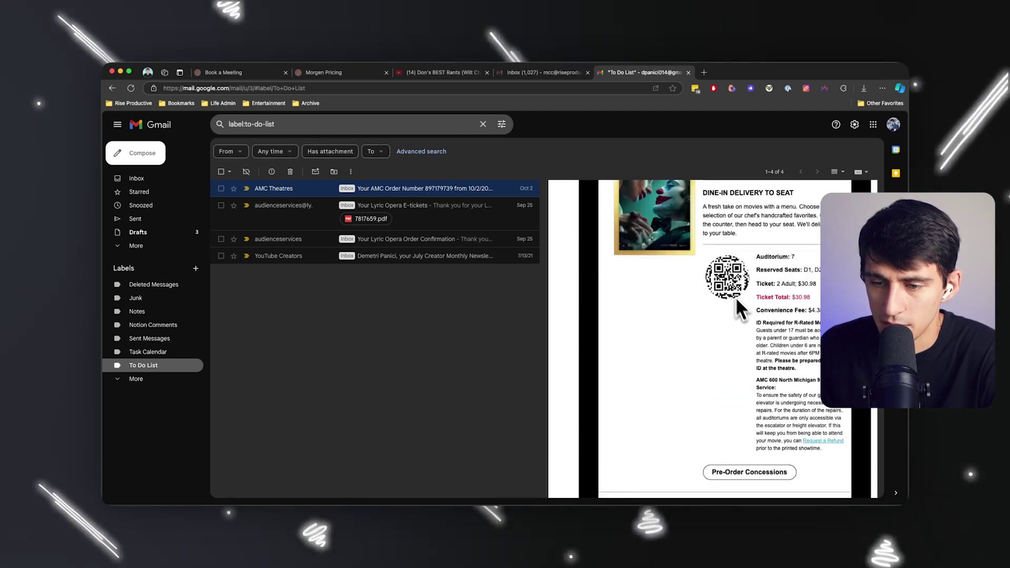
scroll(747, 315, "up", 10)
Check the Watch Joker 2 task in Notion, then go back to the Gmail inbox.
mouse_move(491, 497)
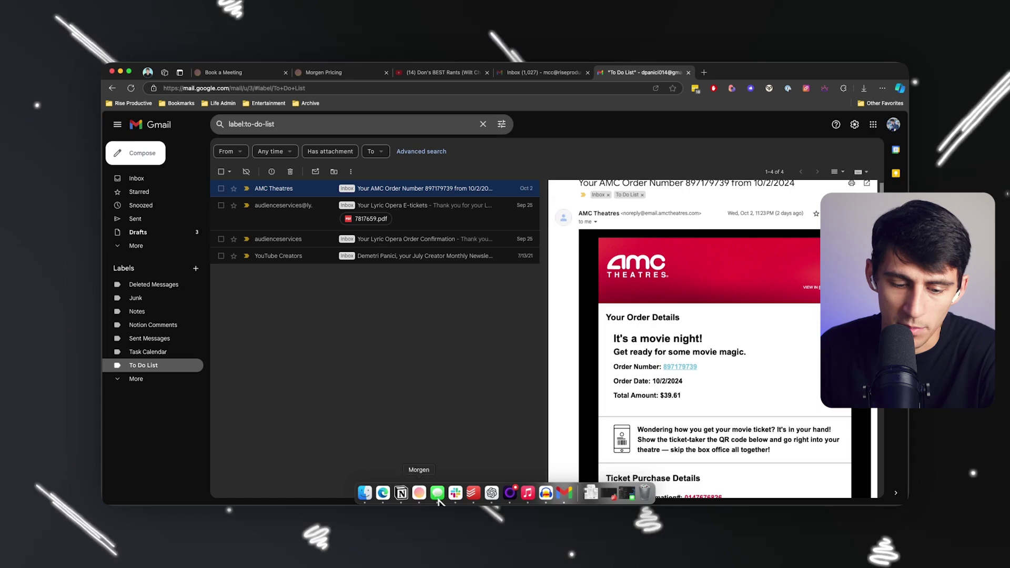
left_click(401, 493)
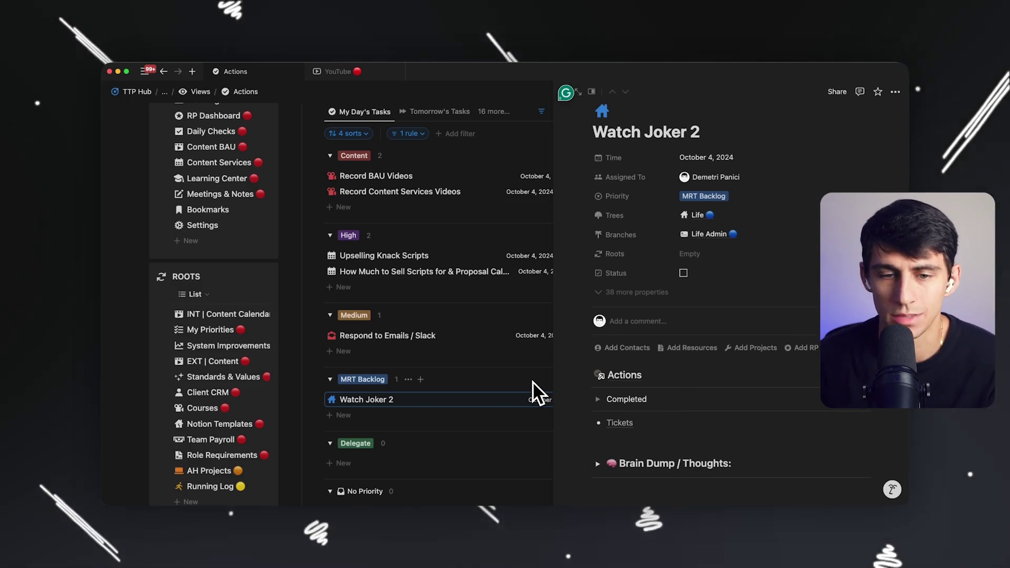
key("super+Tab")
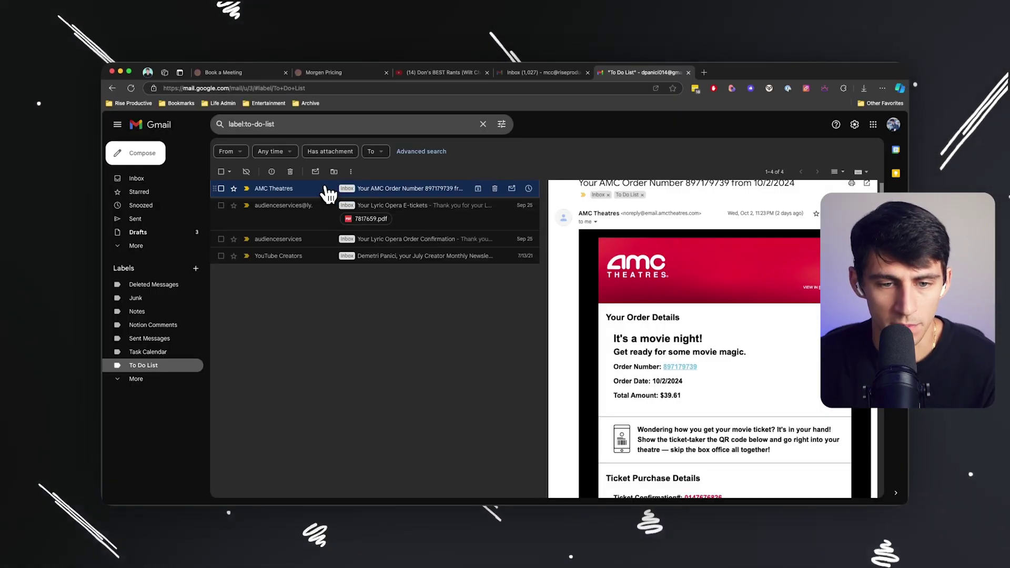
left_click(158, 179)
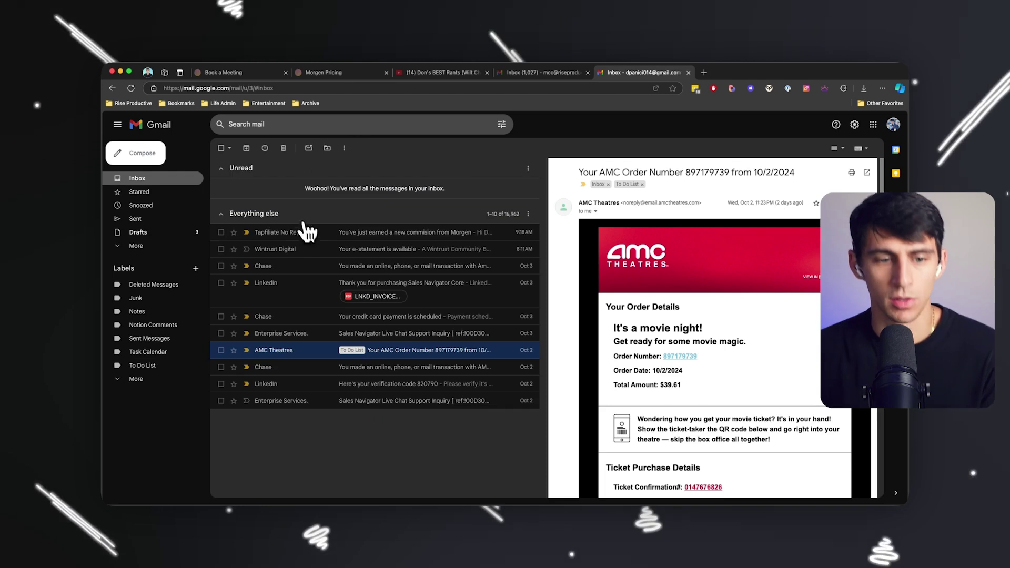
scroll(655, 276, "down", 1)
scroll(655, 271, "down", 5)
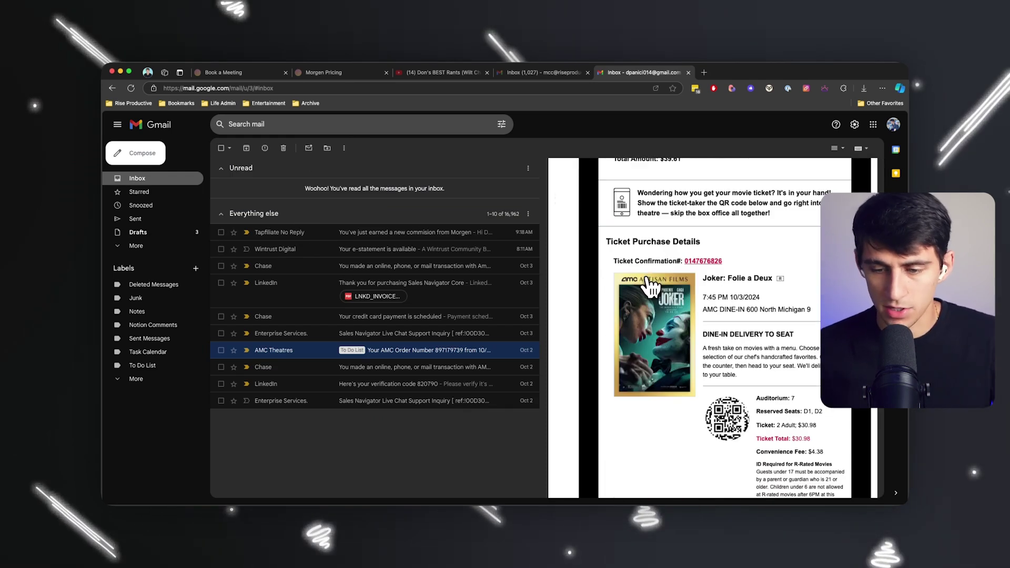
scroll(671, 323, "up", 5)
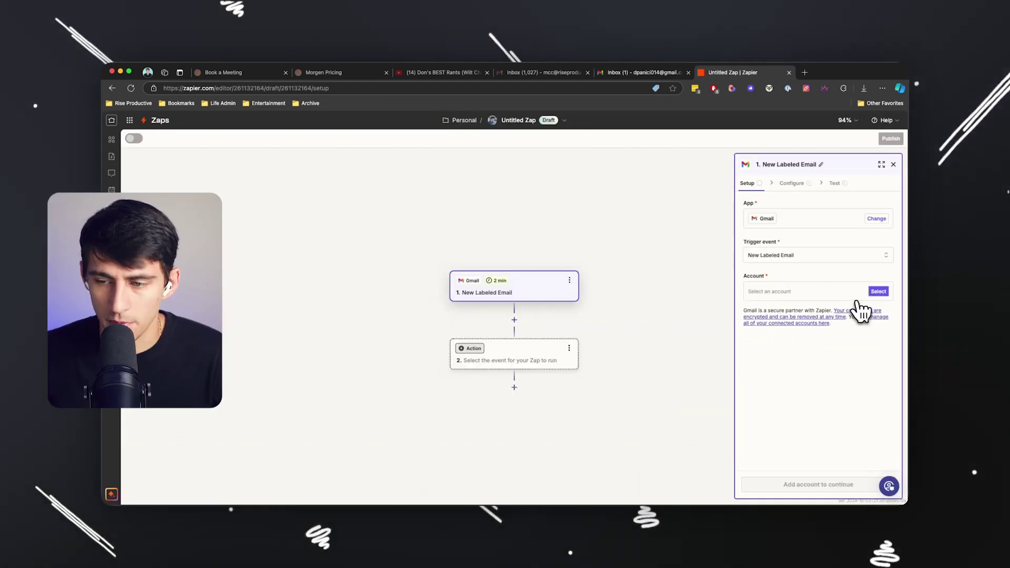
Set the Zap's Gmail trigger to watch the To Do List label and test it.
left_click(863, 309)
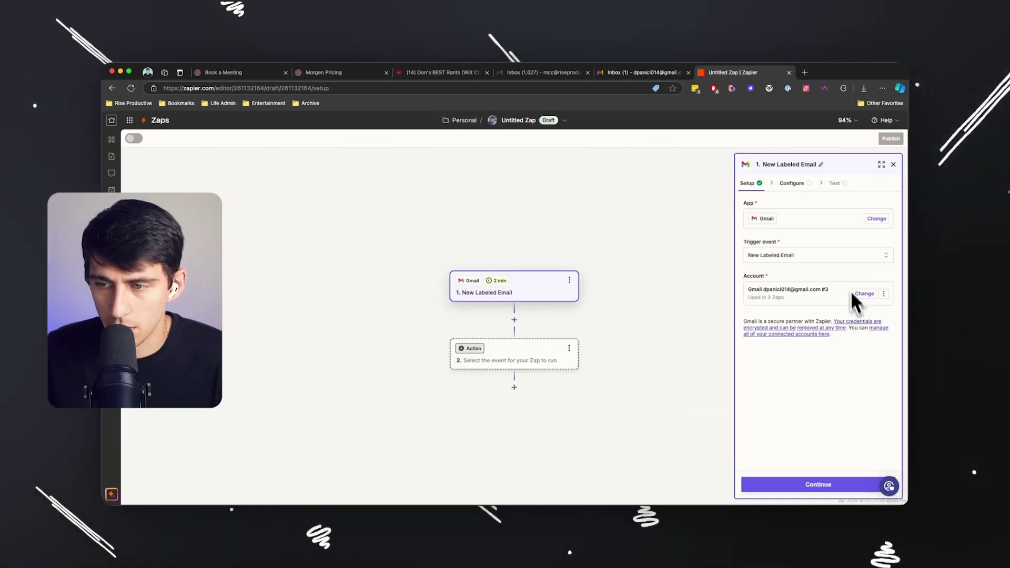
left_click(804, 183)
left_click(822, 216)
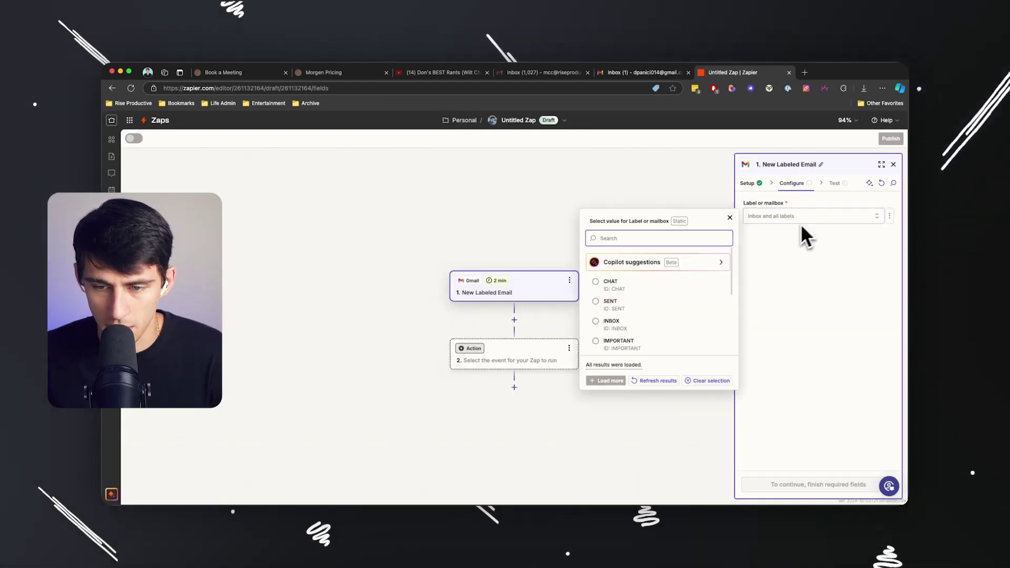
type("todo")
left_click(706, 263)
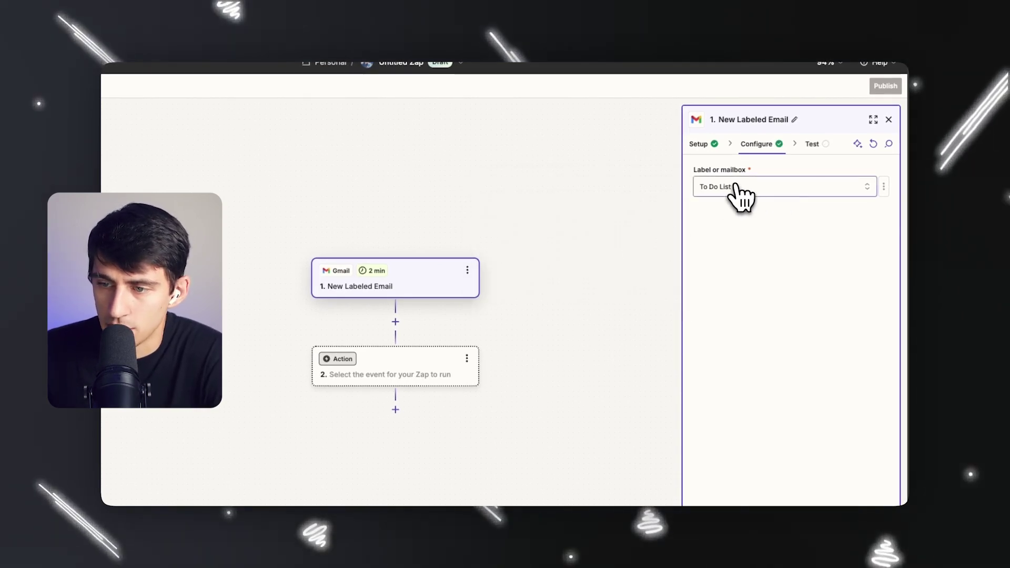
left_click(744, 480)
left_click(760, 478)
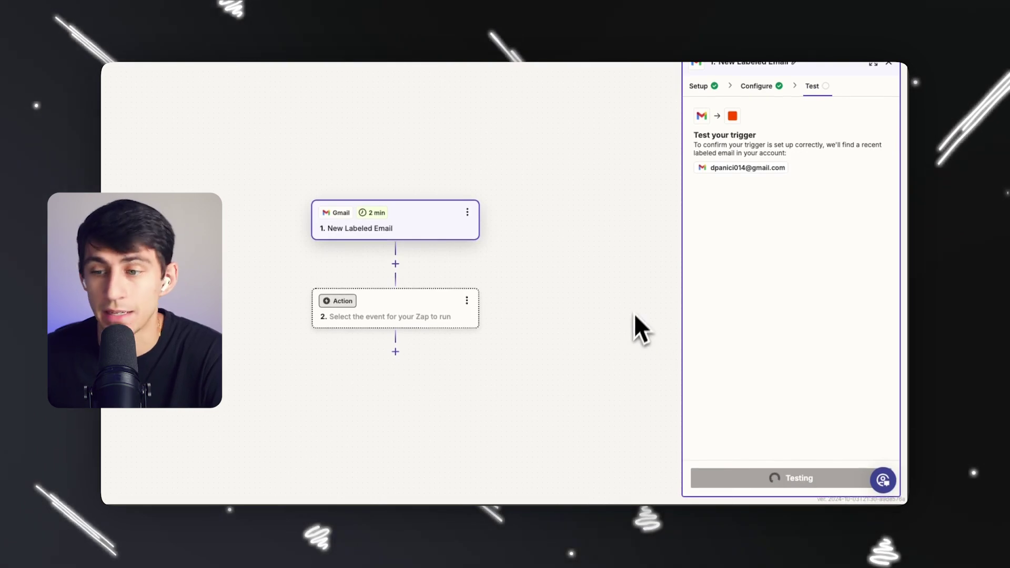
Choose Notion as the app for the Zap's action step.
left_click(400, 310)
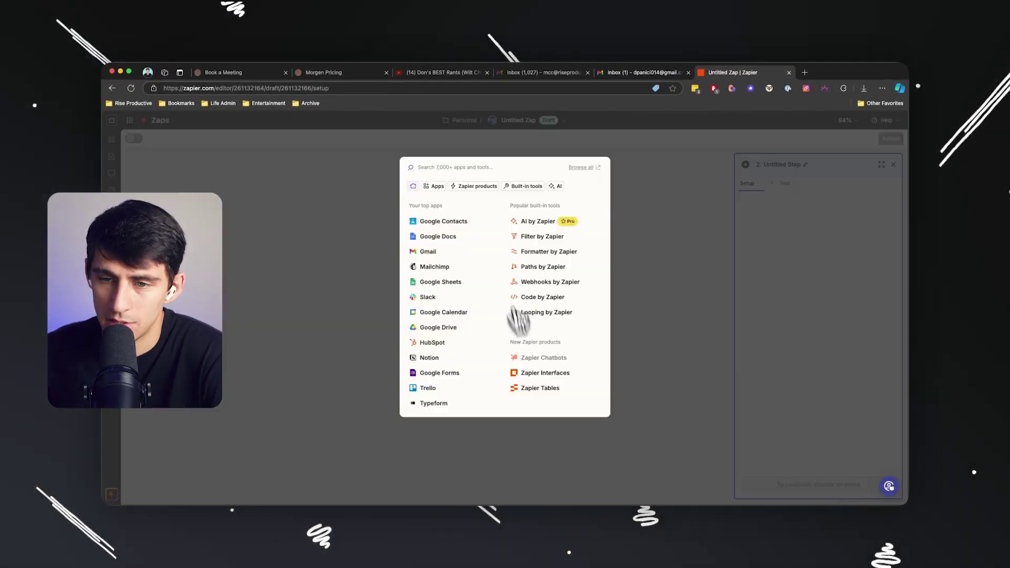
left_click(636, 219)
left_click(513, 362)
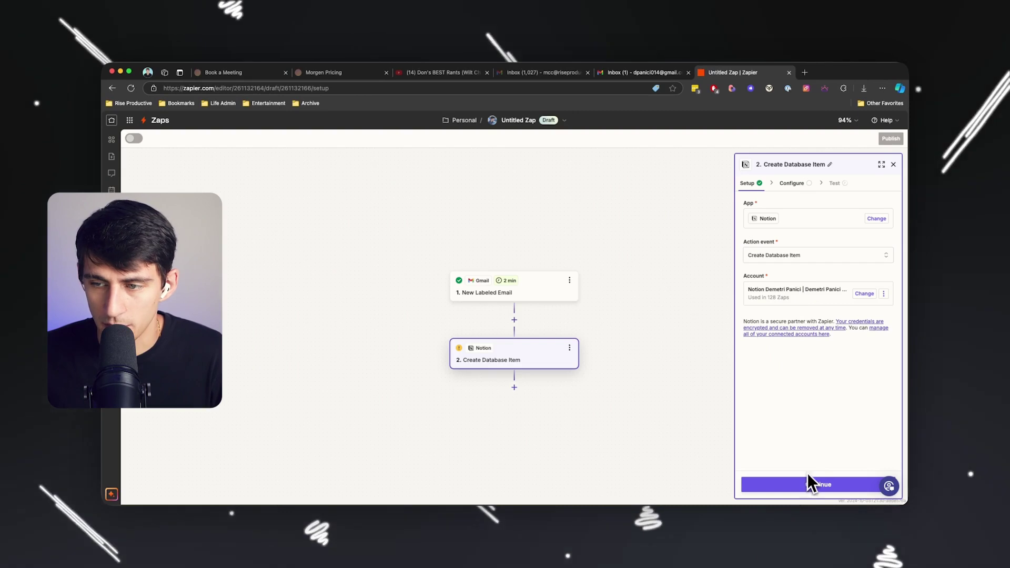
Target the Notion database, map Name to the email Subject, and set Priority to MRT Backlog.
left_click(808, 476)
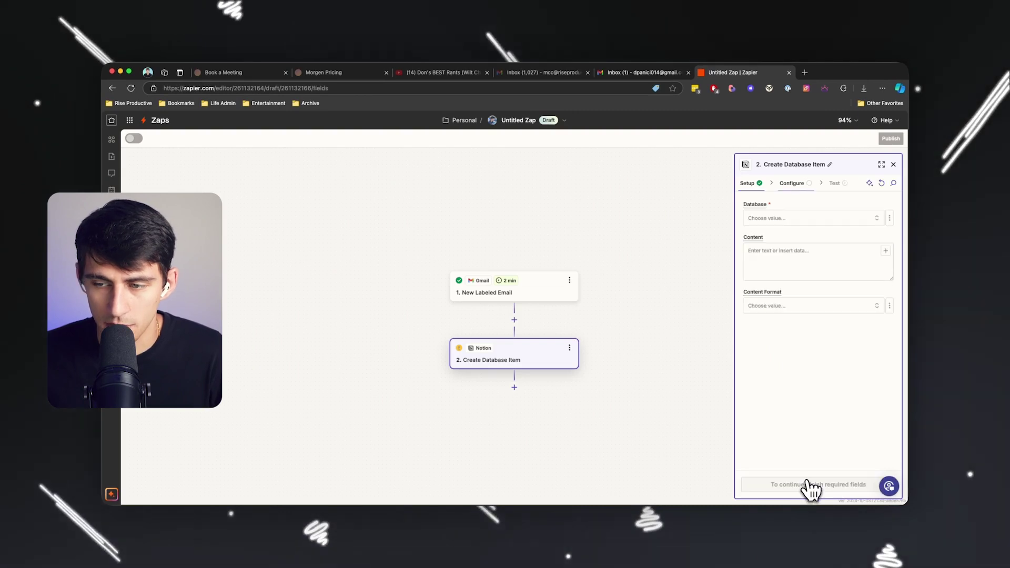
left_click(786, 221)
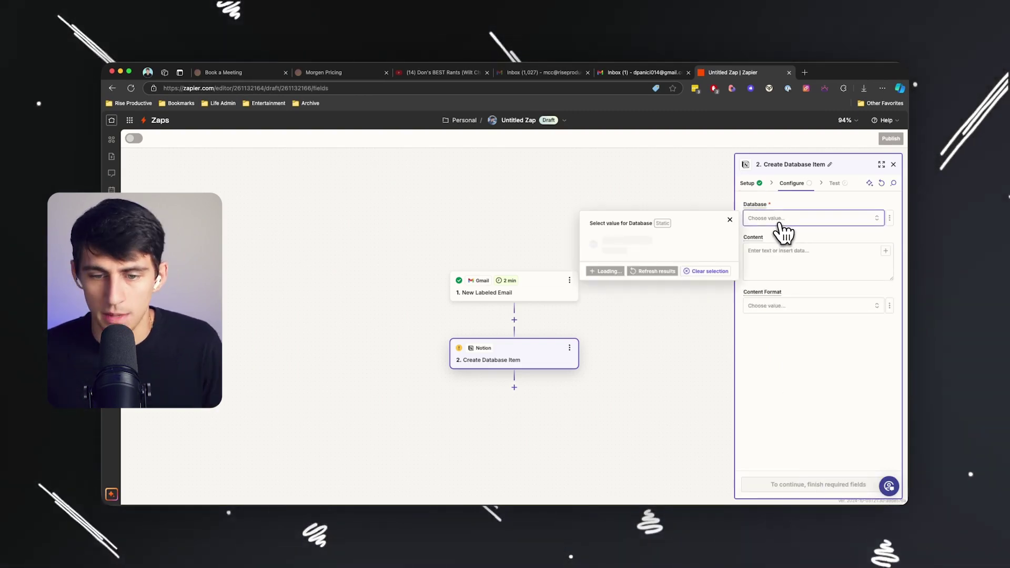
left_click(825, 248)
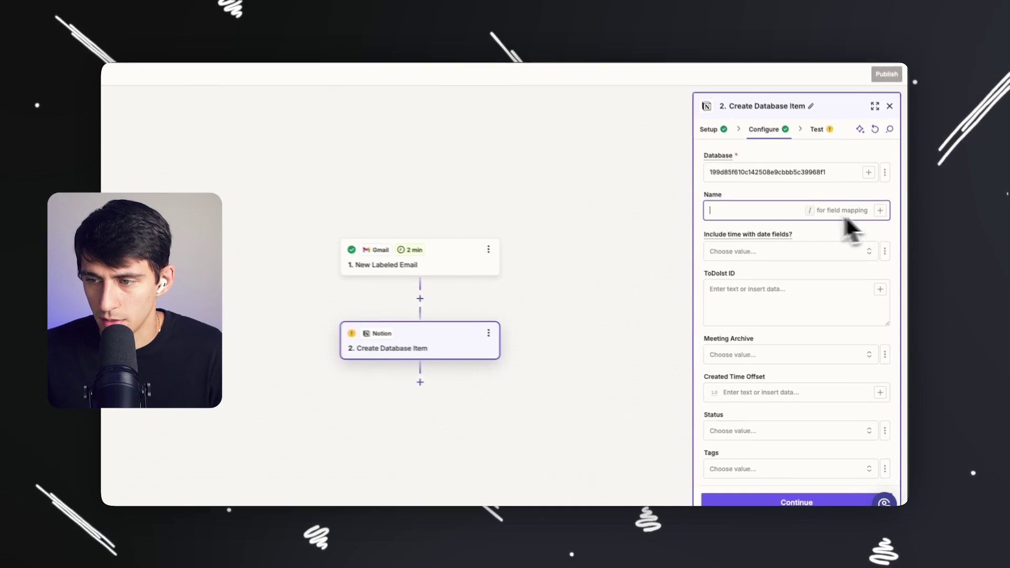
left_click(886, 248)
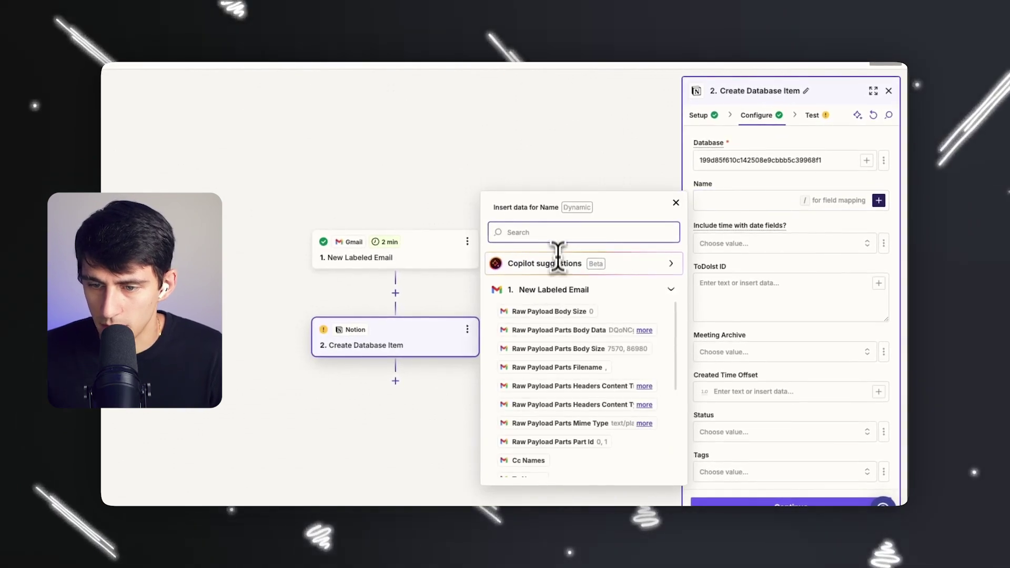
type("subject")
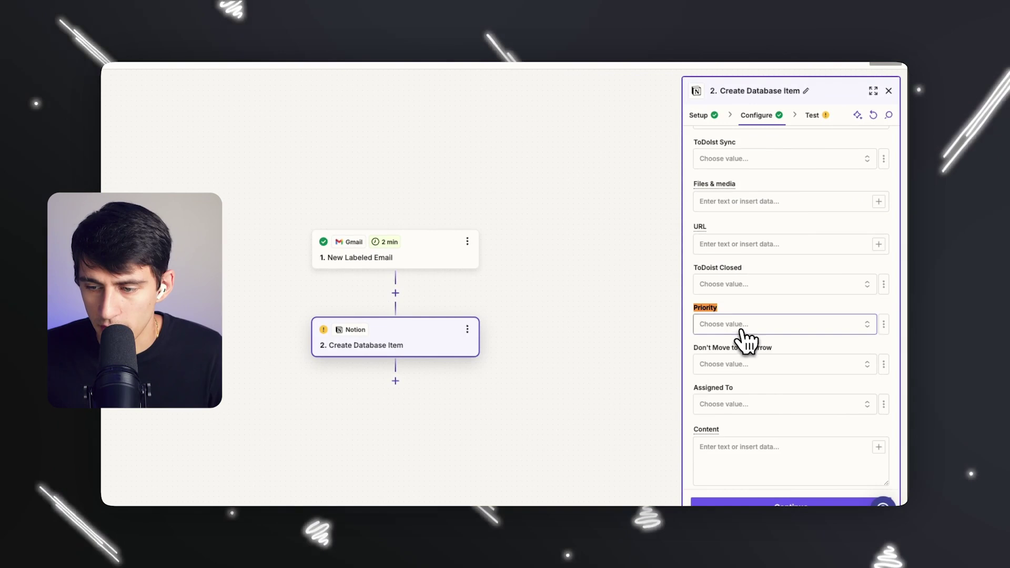
scroll(743, 326, "up", 10)
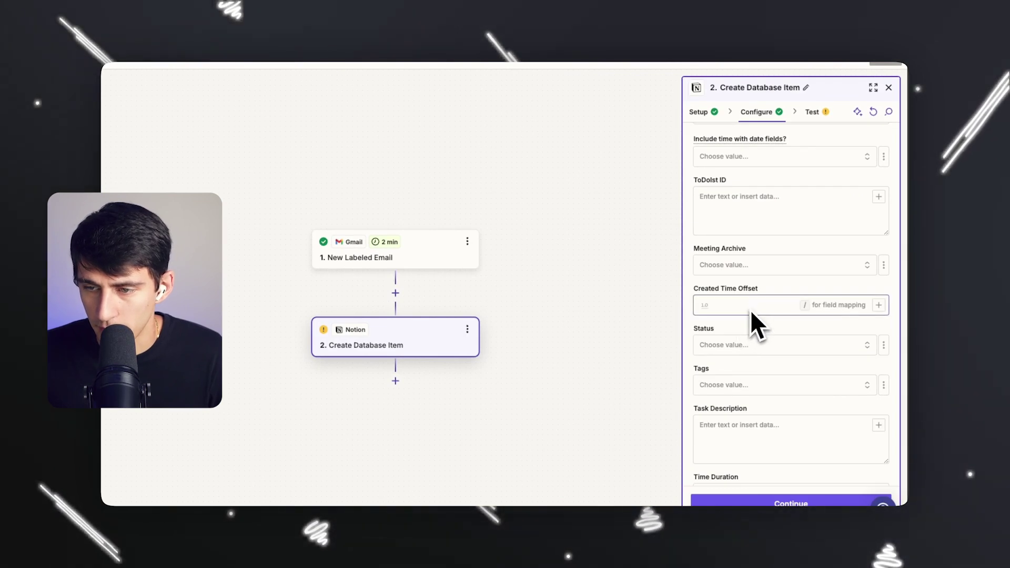
scroll(742, 327, "down", 10)
left_click(741, 323)
left_click(541, 446)
Fill the Content field with the email's Body Html and Message Url link.
left_click(879, 417)
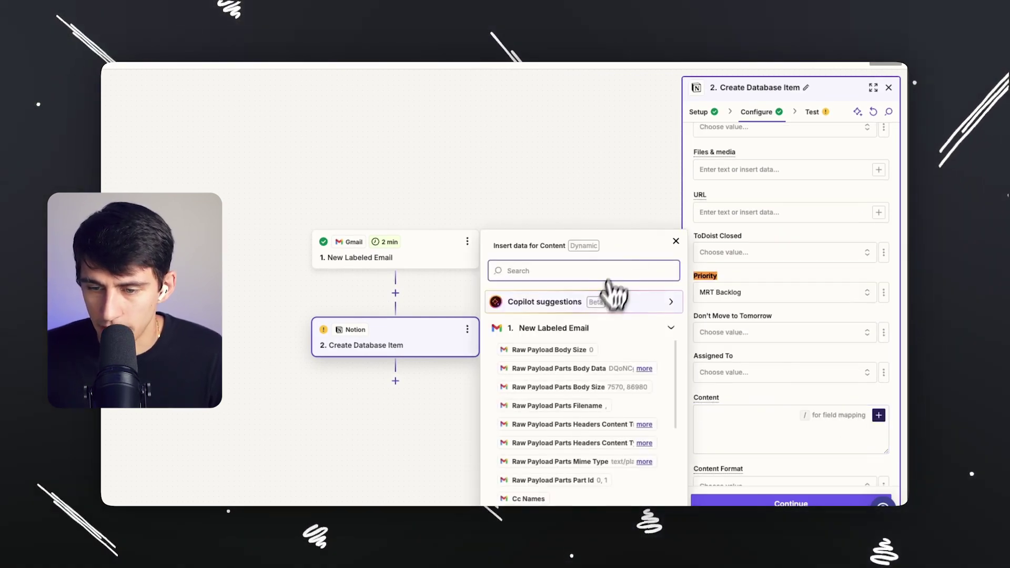
type("html")
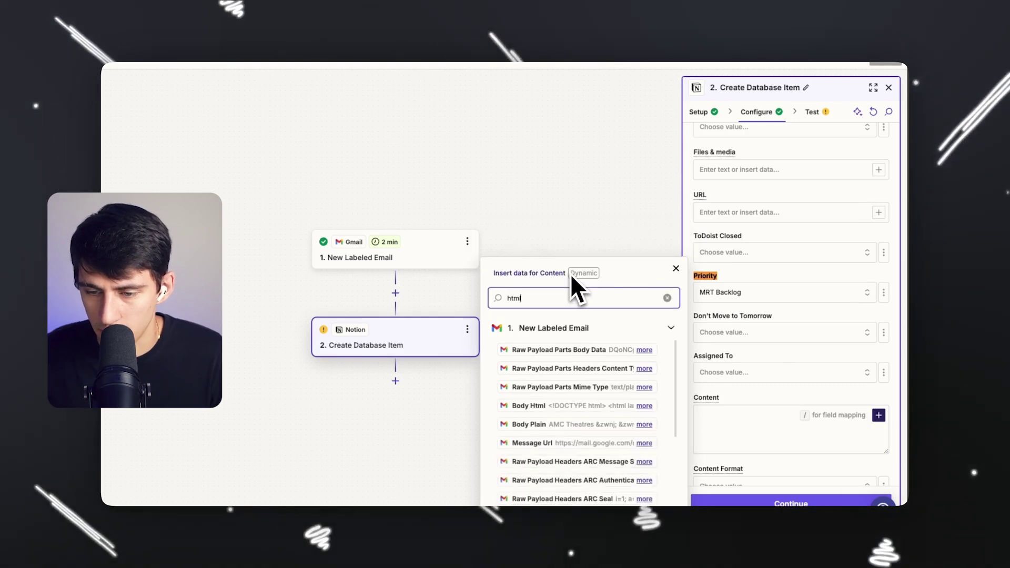
left_click(524, 406)
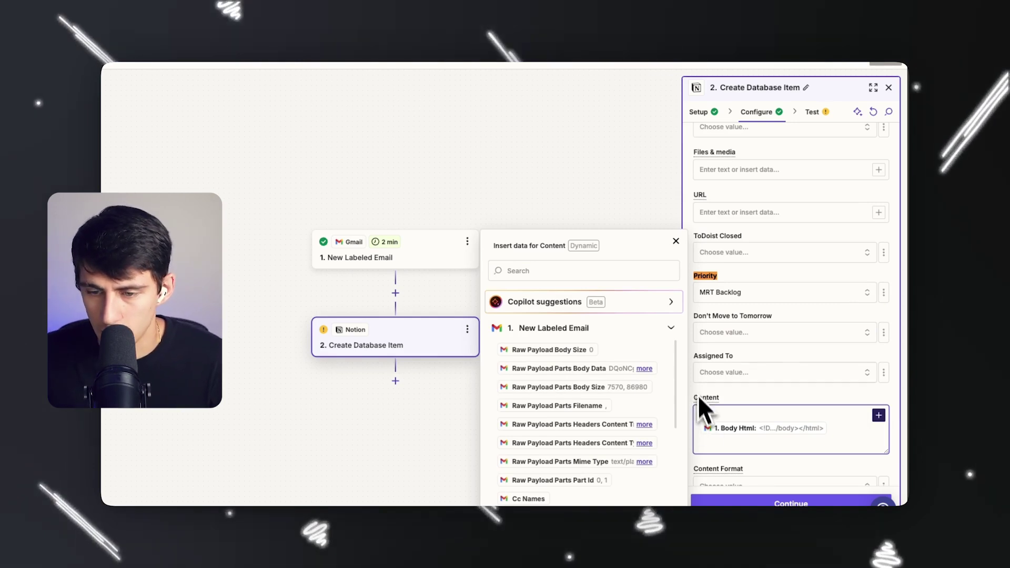
left_click(584, 271)
type("mail")
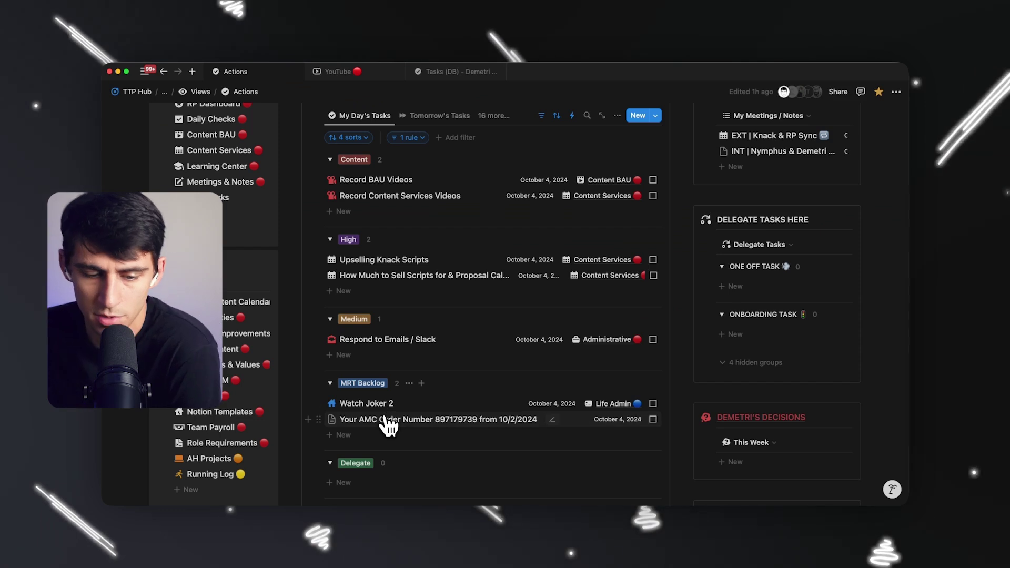
Open the Zapier-created AMC order task and follow its link back to the email.
left_click(387, 421)
scroll(619, 388, "down", 1)
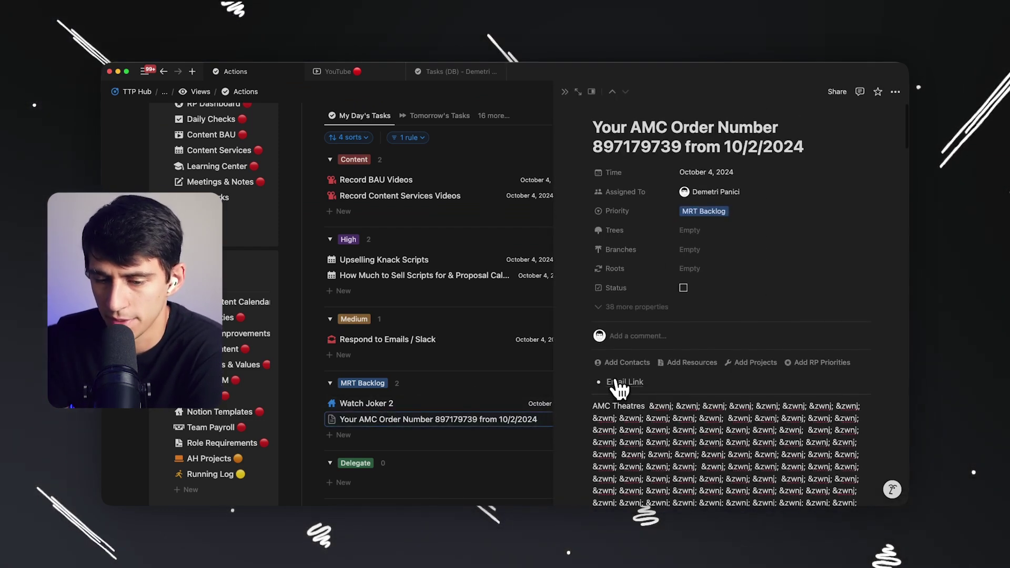
left_click(618, 382)
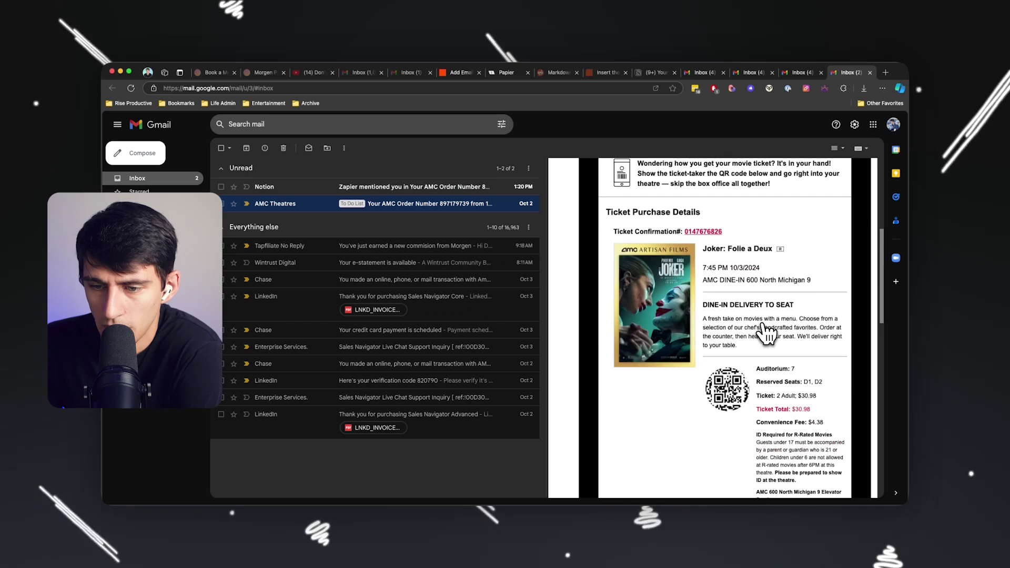
scroll(718, 318, "down", 2)
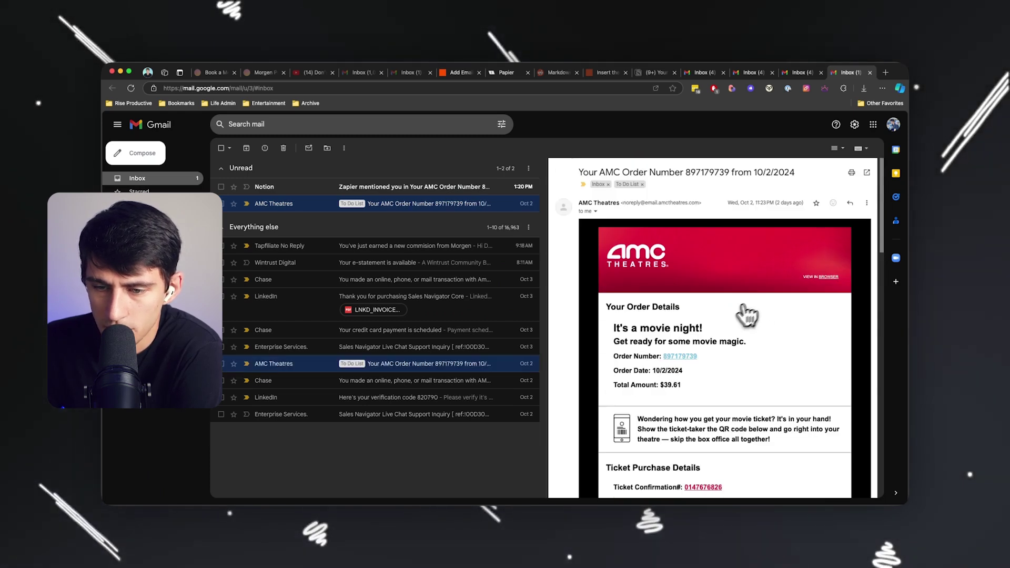
scroll(684, 332, "down", 5)
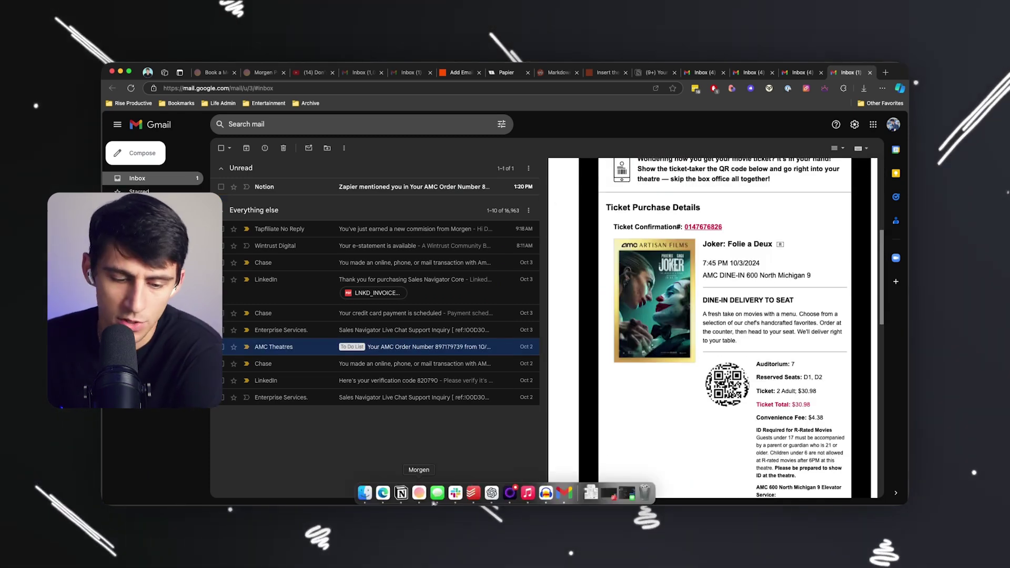
left_click(415, 552)
scroll(773, 275, "up", 10)
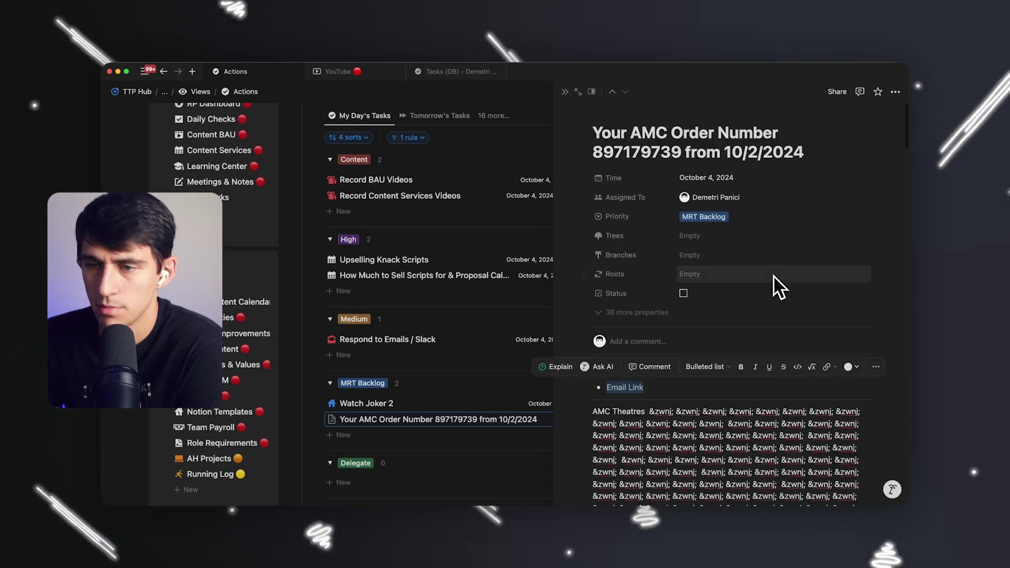
Retitle the task's Email Link and rename the task 'Joker Two Tickets'.
triple_click(753, 156)
type("Joke")
key("super+z")
key("super+c")
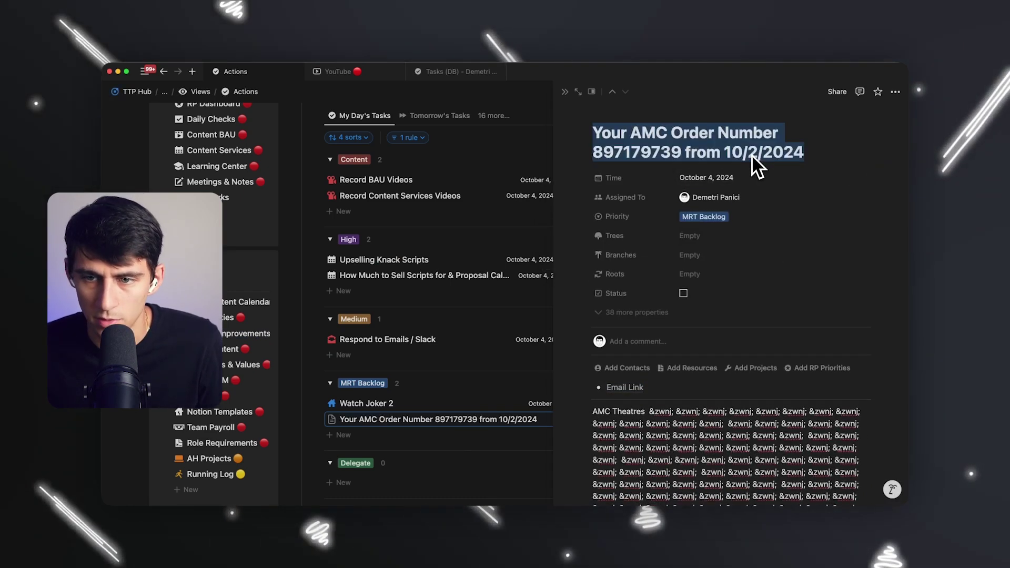
triple_click(664, 390)
key("super+k")
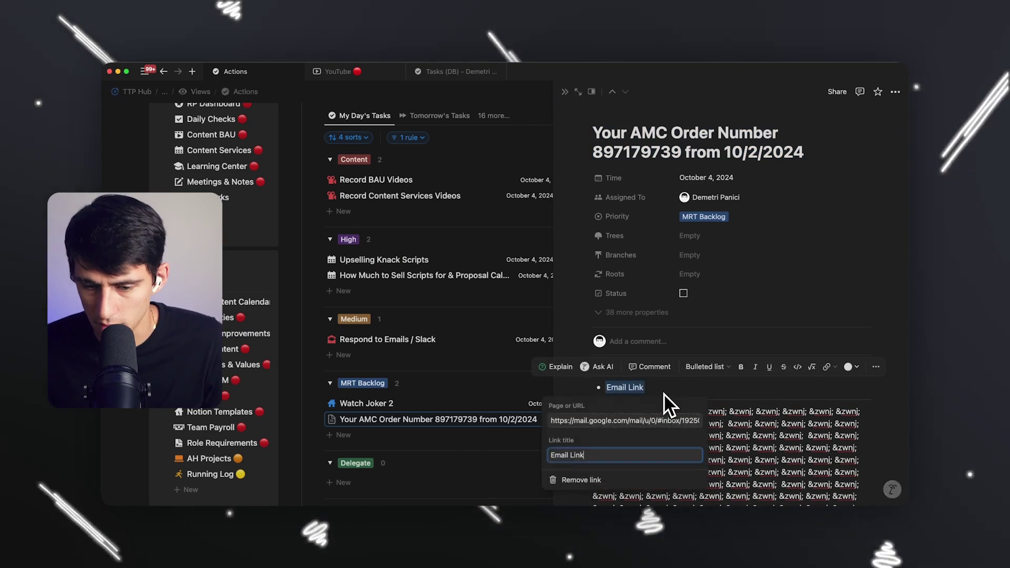
key("Tab")
key("super+v")
triple_click(671, 152)
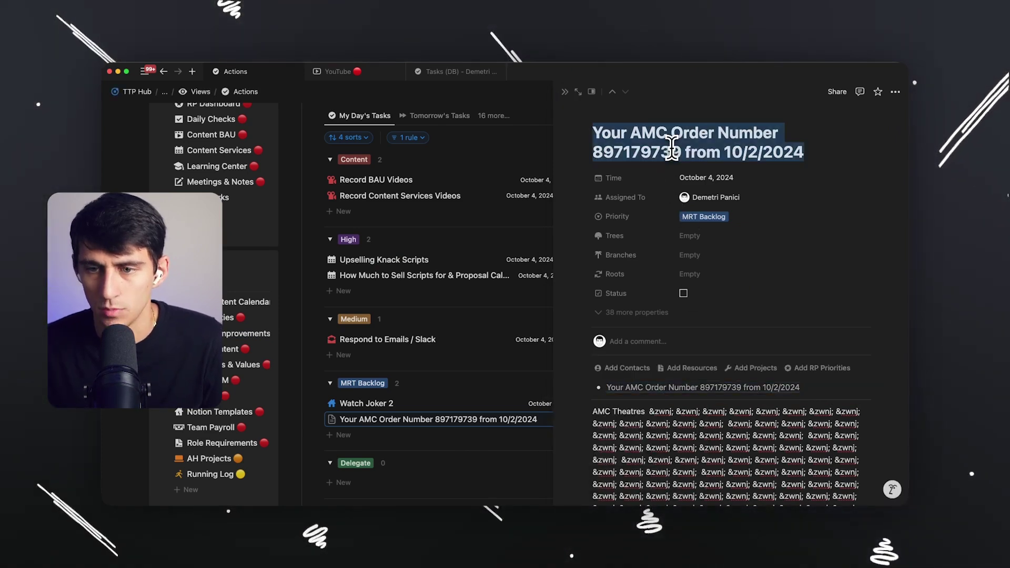
type("Joker Two Tickets")
Delete the Joker Two Tickets task from MRT Backlog and return to Gmail.
scroll(692, 243, "down", 15)
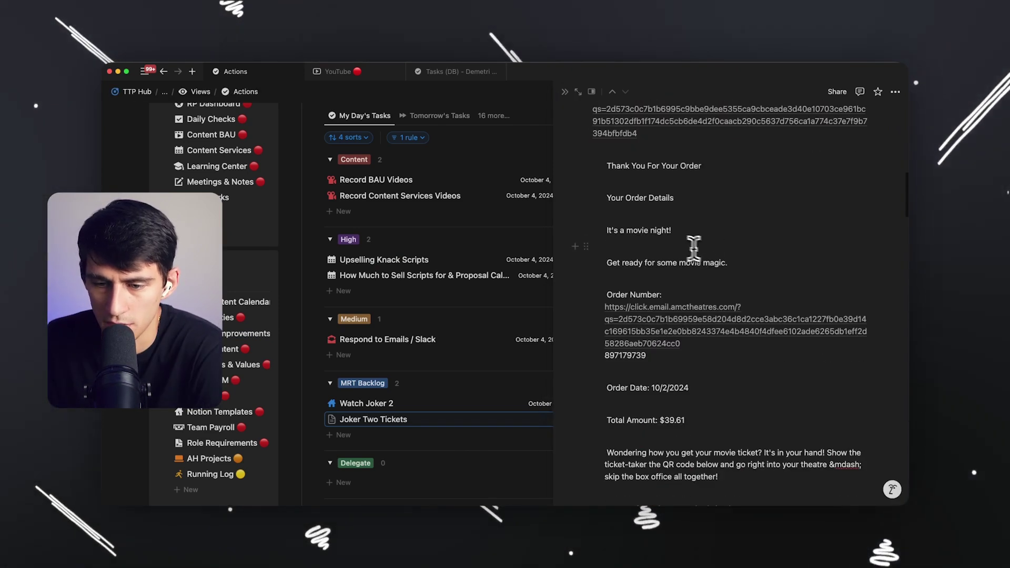
scroll(772, 312, "down", 5)
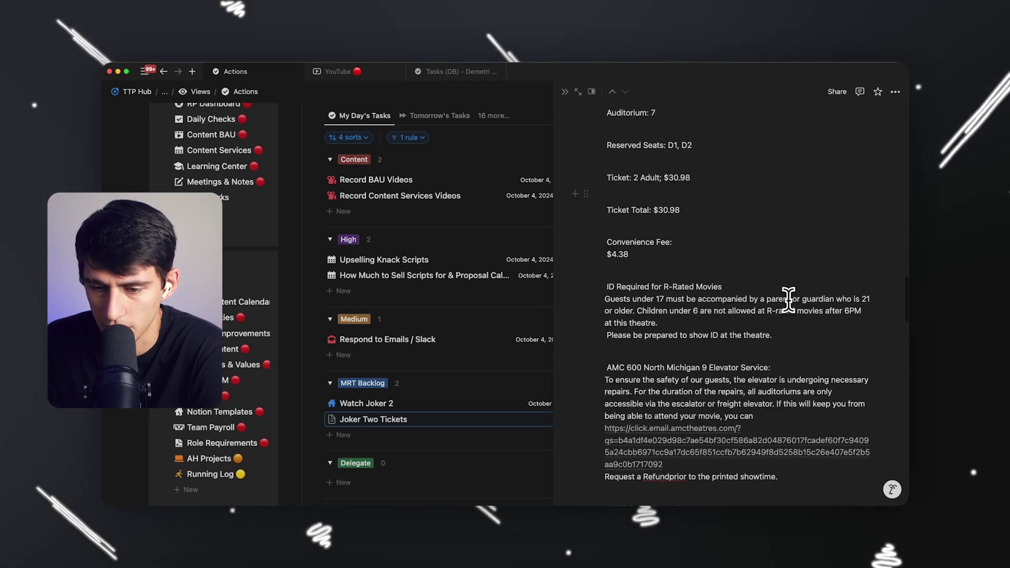
left_click(493, 419)
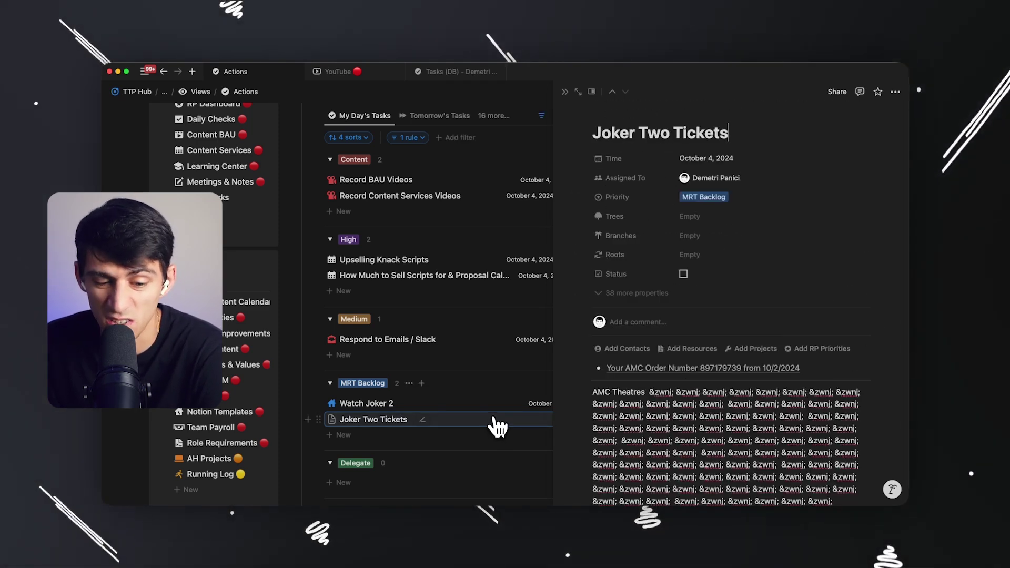
right_click(494, 419)
left_click(500, 309)
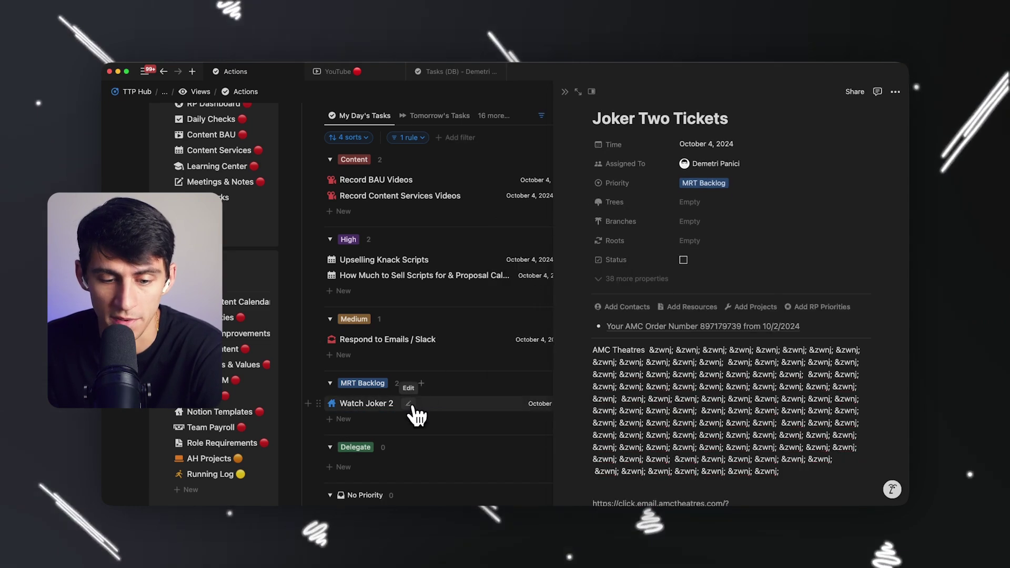
left_click(383, 494)
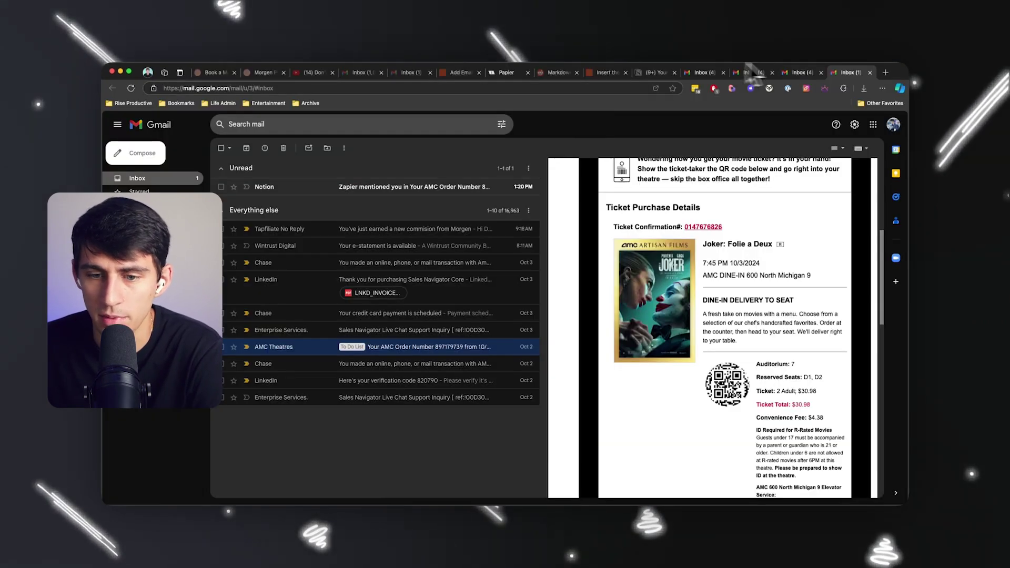
Open Notion's 'Zapier mentioned you' email about the AMC order task from the inbox.
left_click(323, 192)
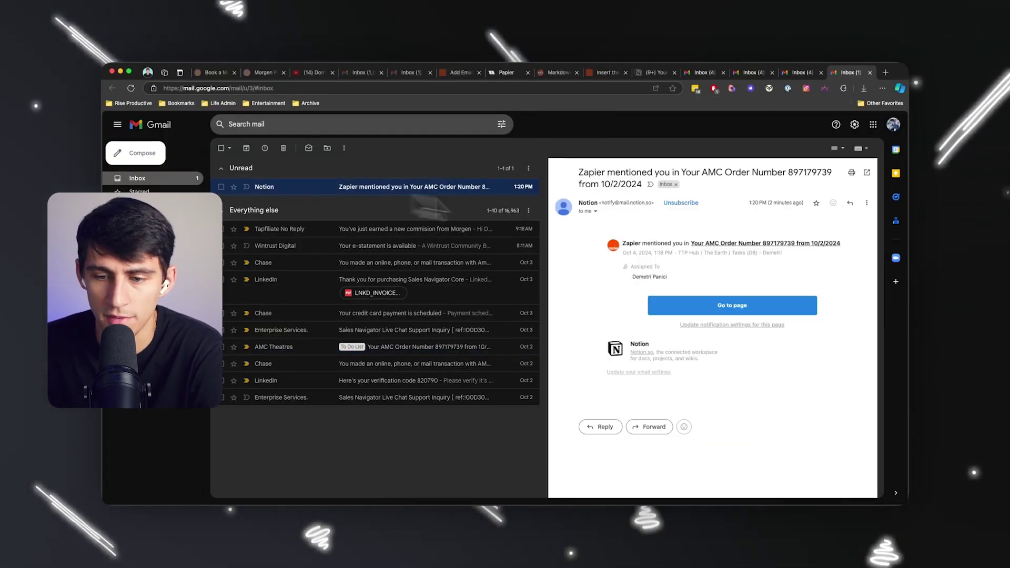